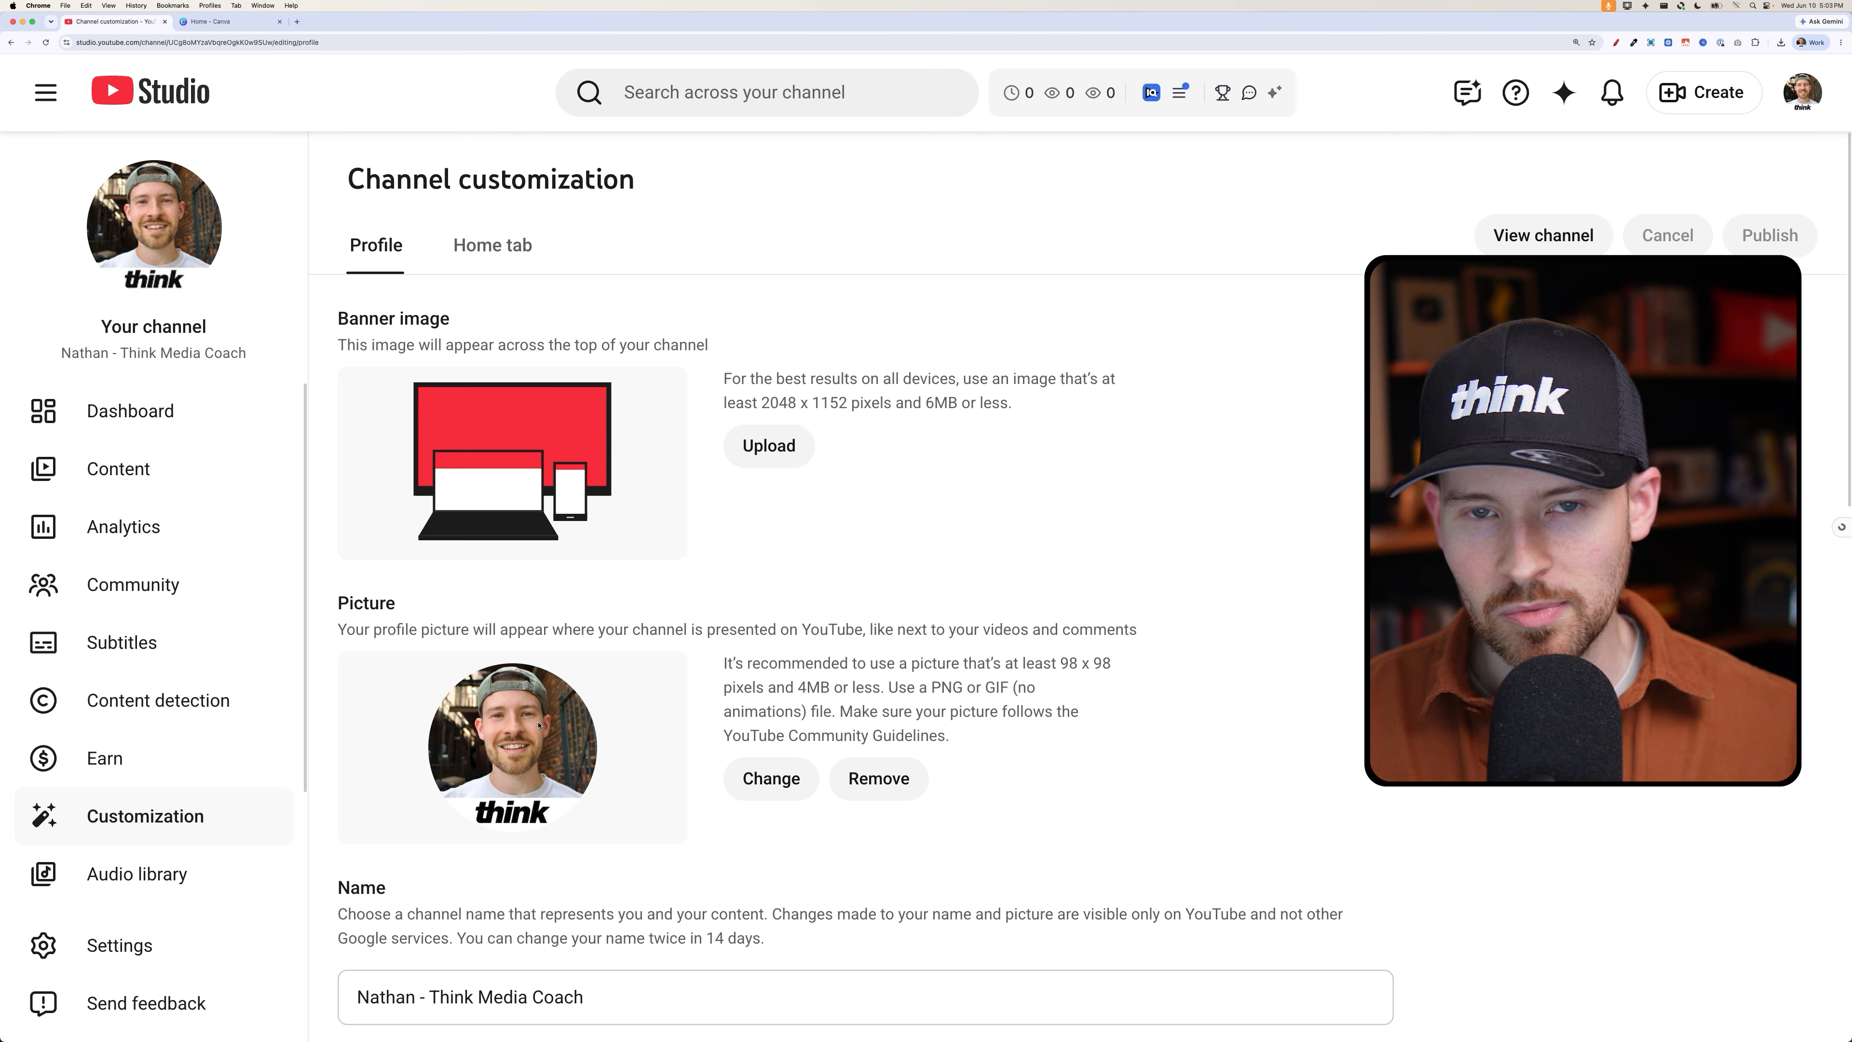
Try to change the channel's profile picture to the 34.4 MB portrait JPEG from the Downloads folder
{"action": "double_click", "coordinate": [471, 599]}
{"action": "left_click", "coordinate": [471, 599]}
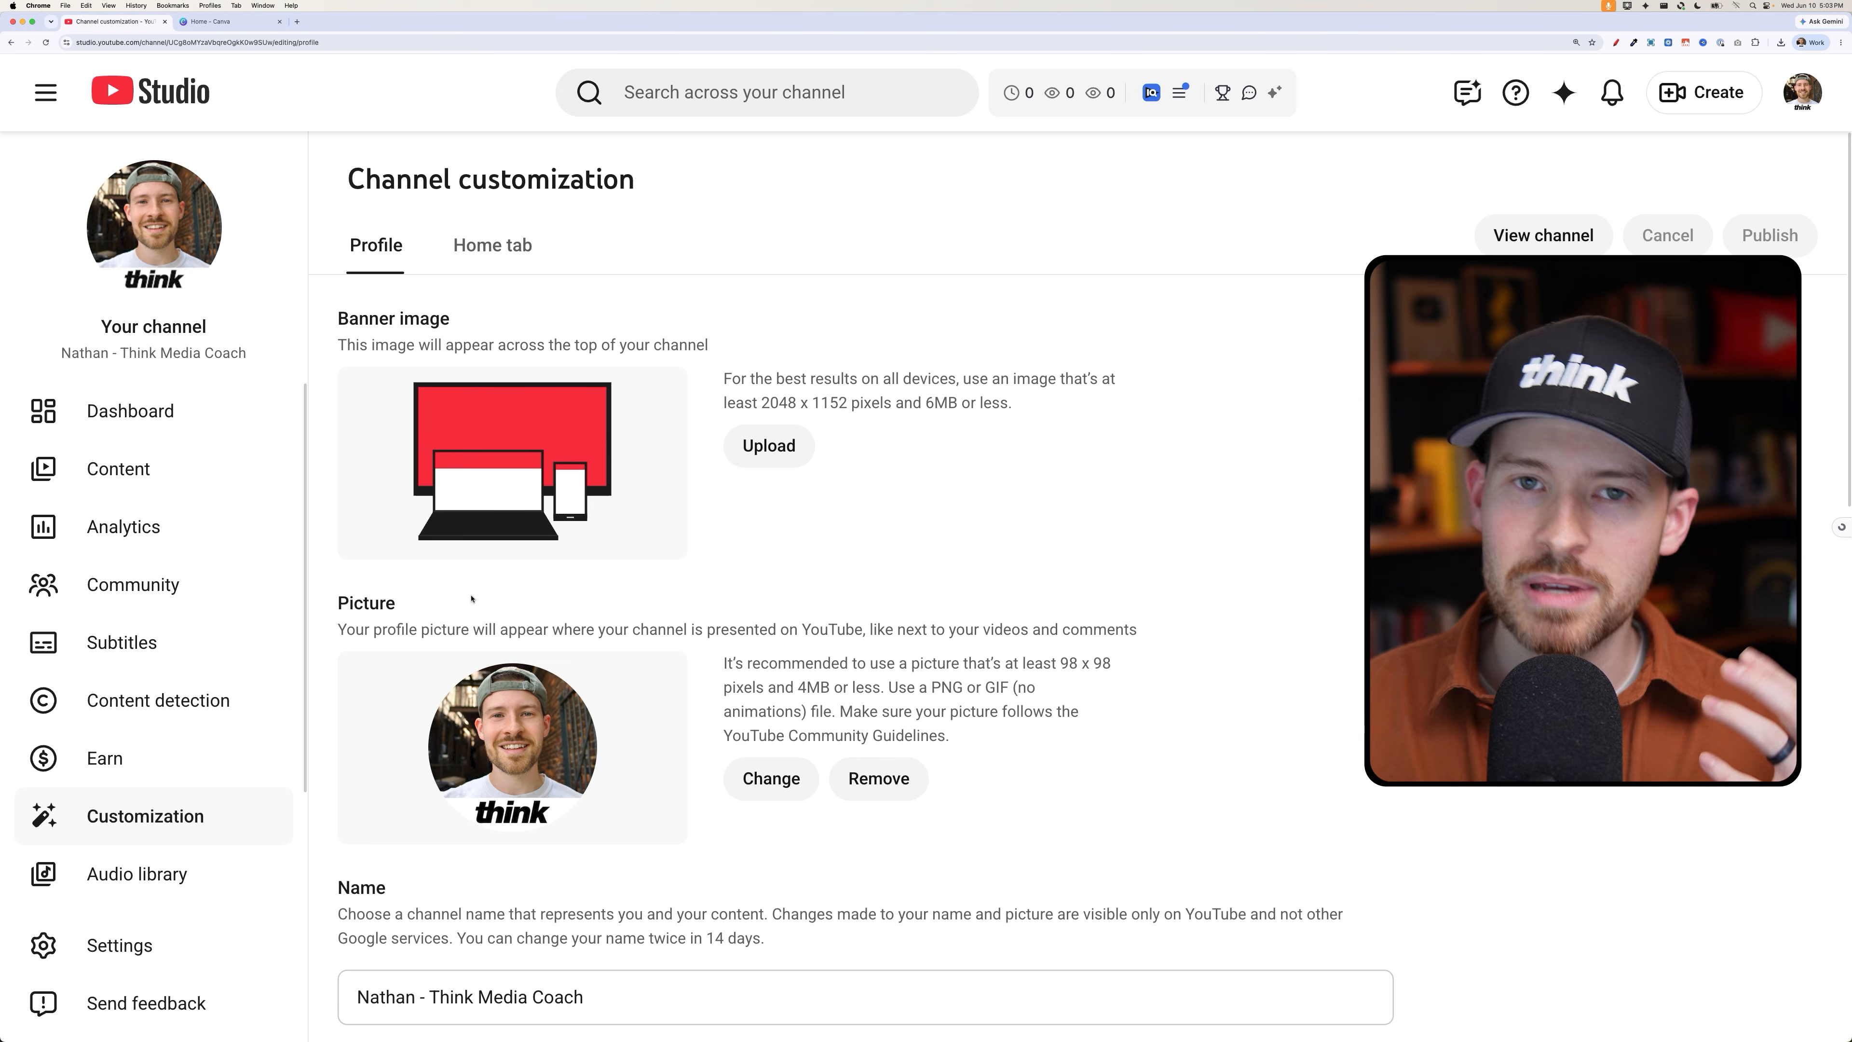
{"action": "scroll", "coordinate": [625, 699], "scroll_direction": "down", "scroll_amount": 1}
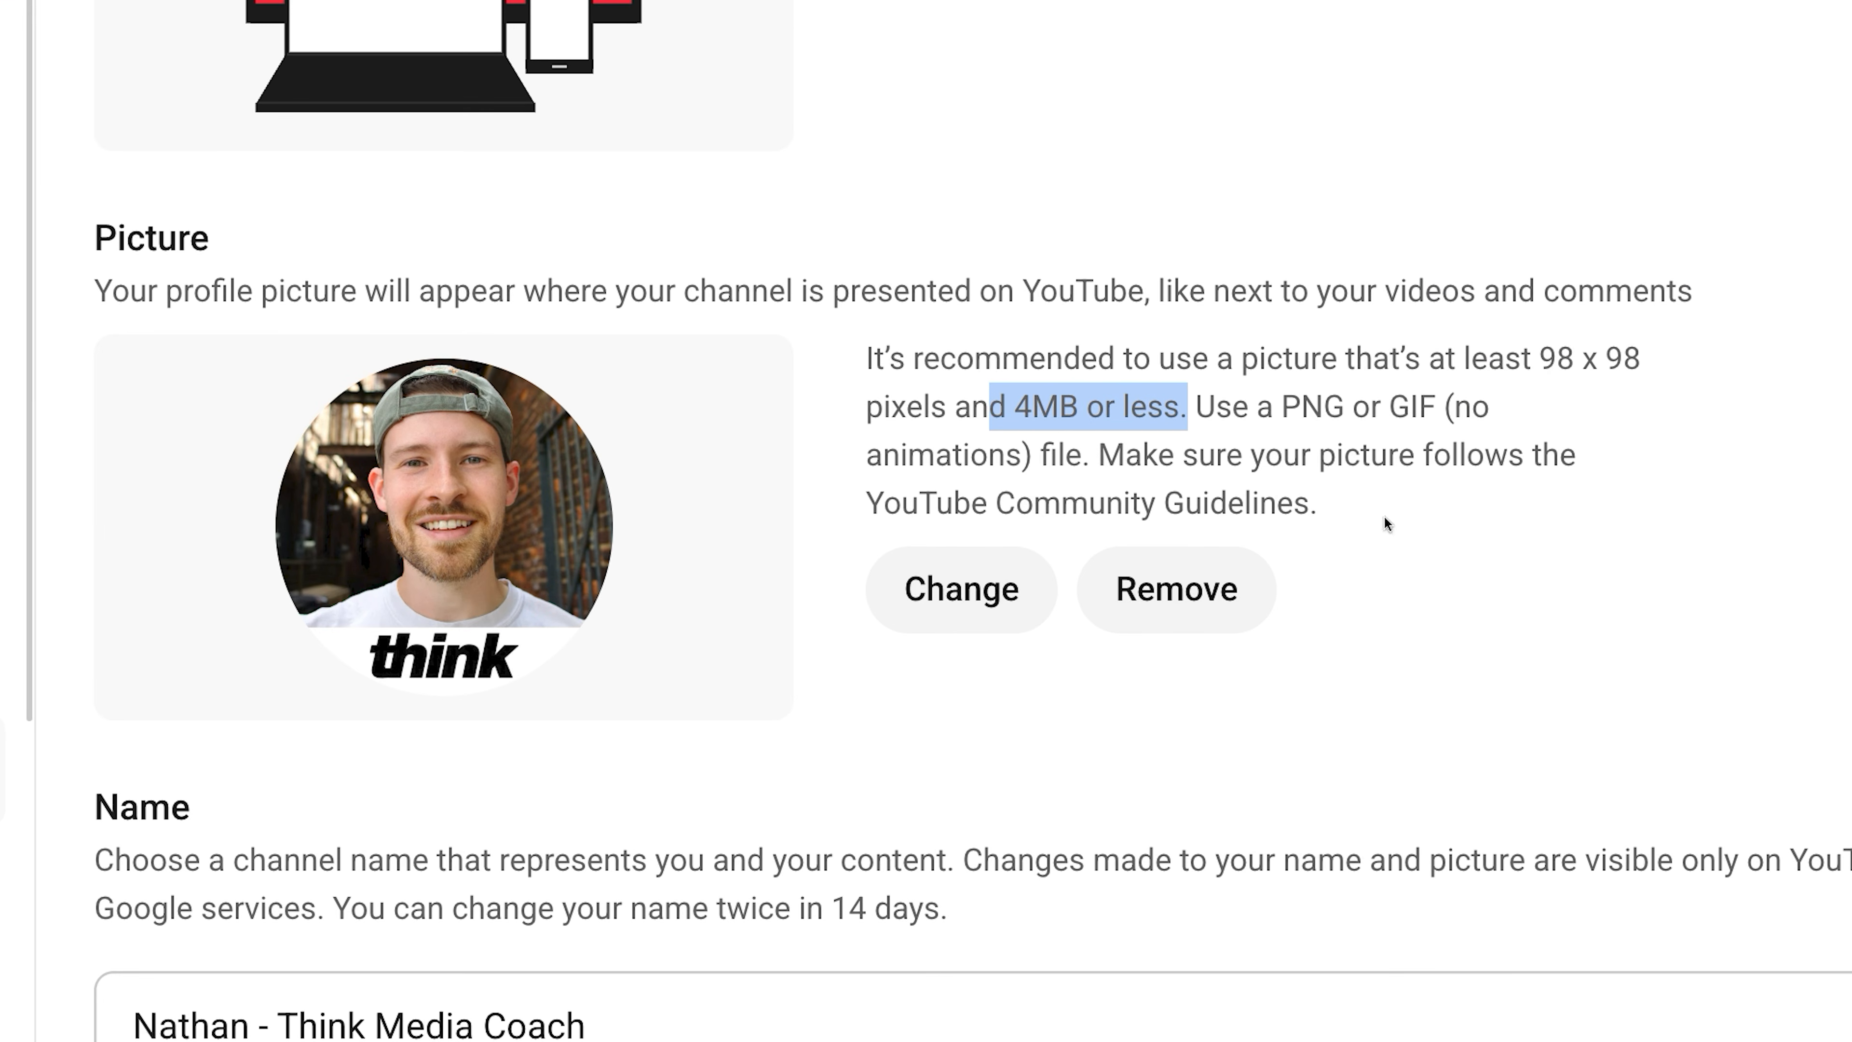
{"action": "left_click", "coordinate": [1383, 515]}
{"action": "left_click", "coordinate": [991, 594]}
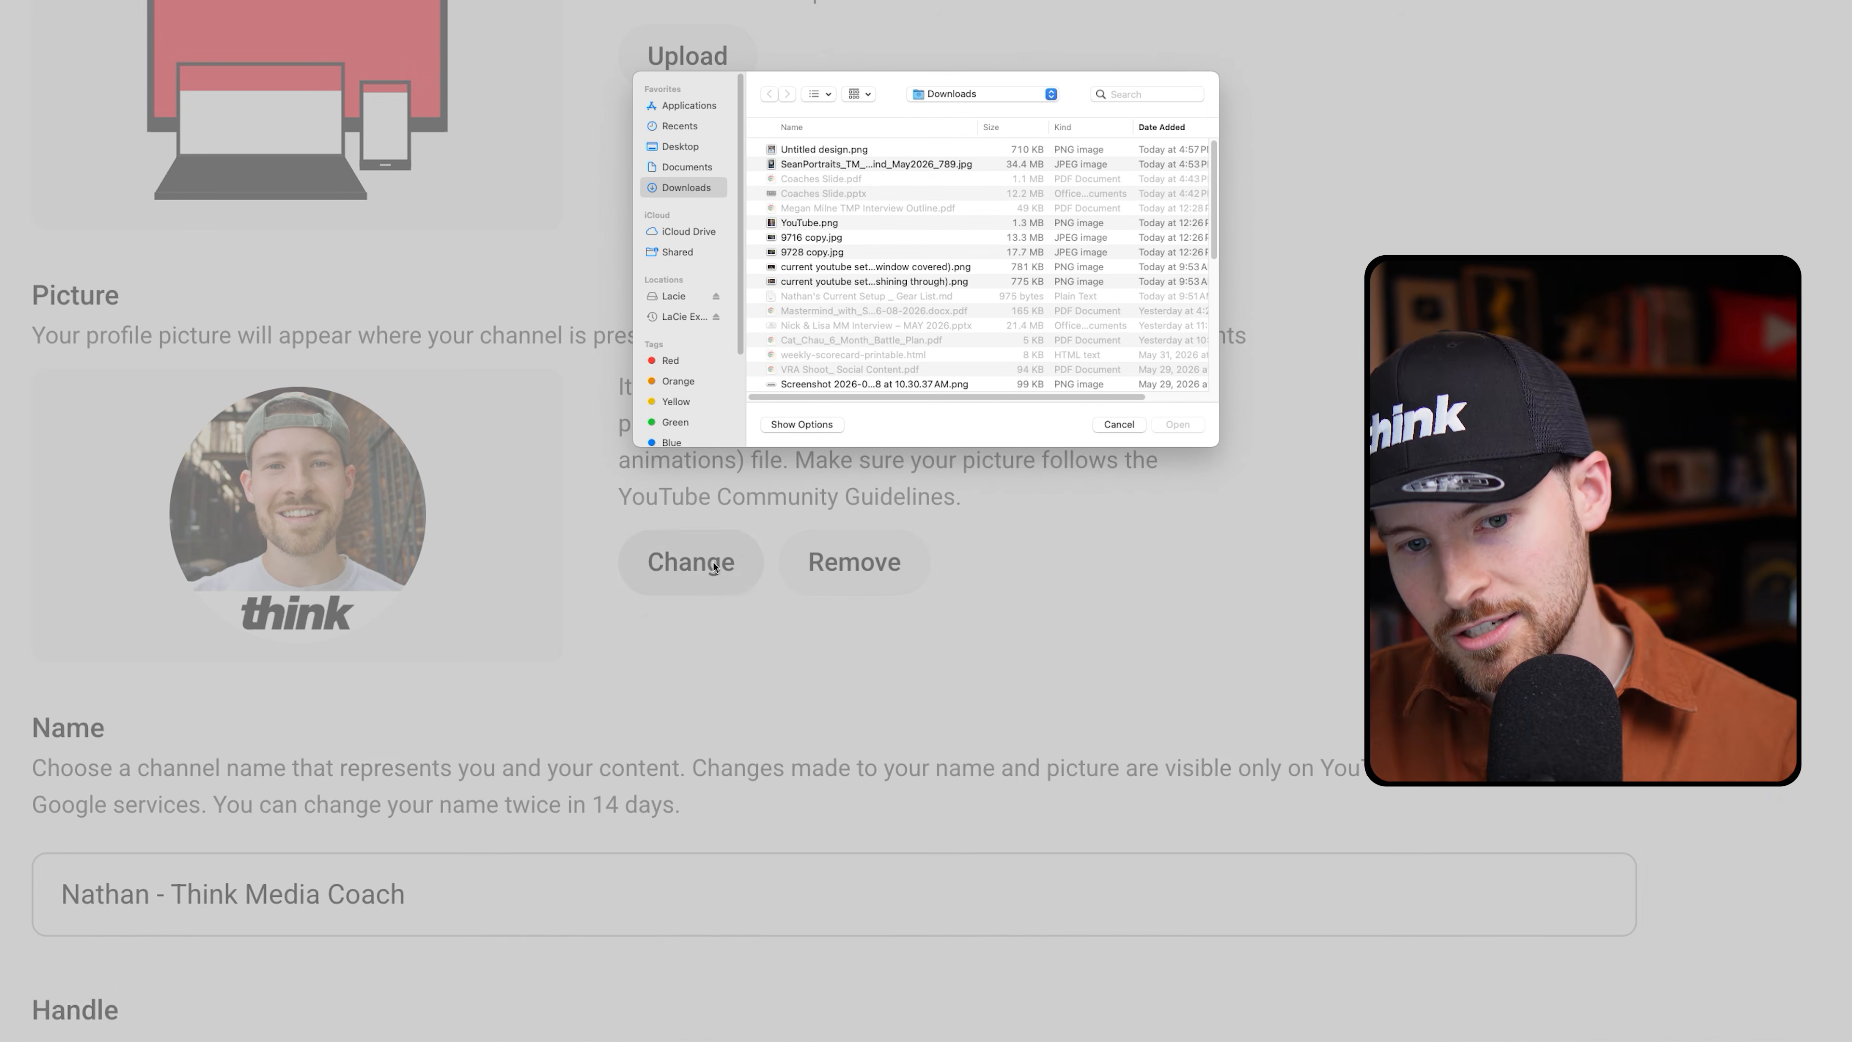
{"action": "left_click", "coordinate": [874, 164]}
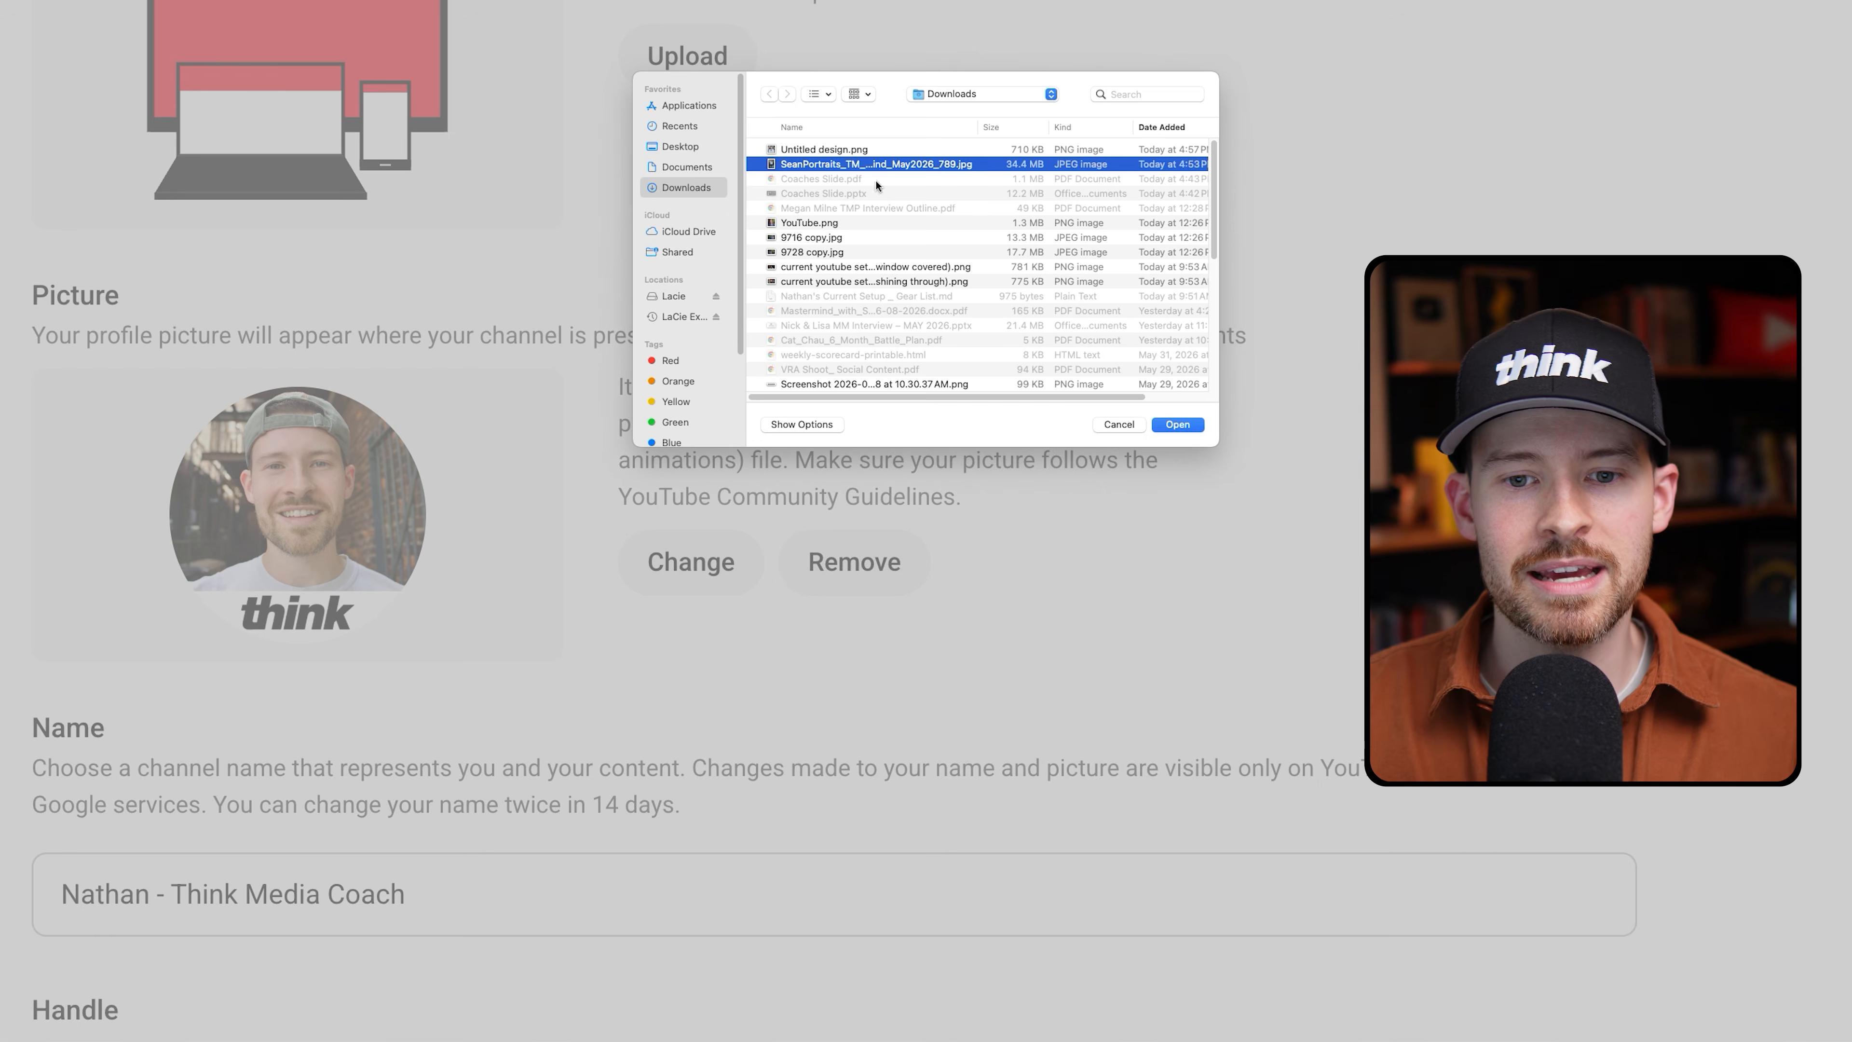
{"action": "left_click", "coordinate": [1174, 426]}
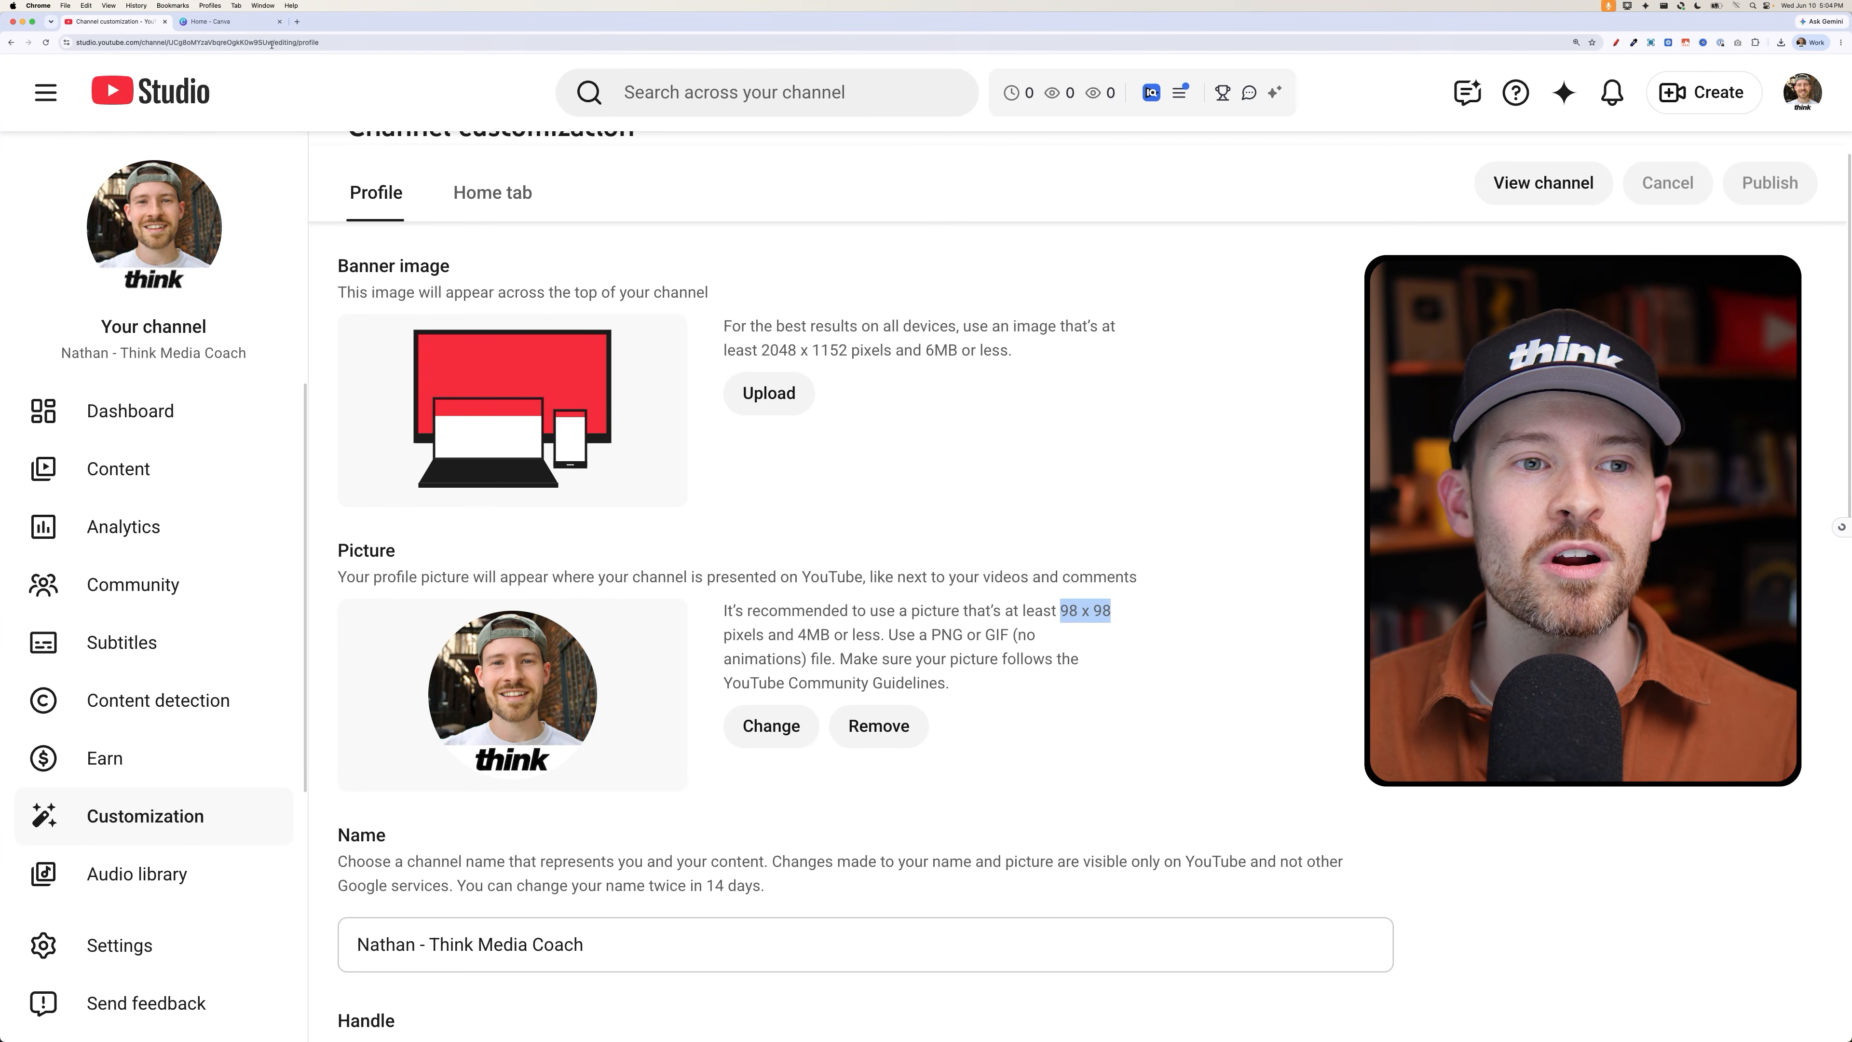
Switch to Canva, search the design types for "youtube profile" and create a blank YouTube Profile Picture design
{"action": "left_click", "coordinate": [251, 24]}
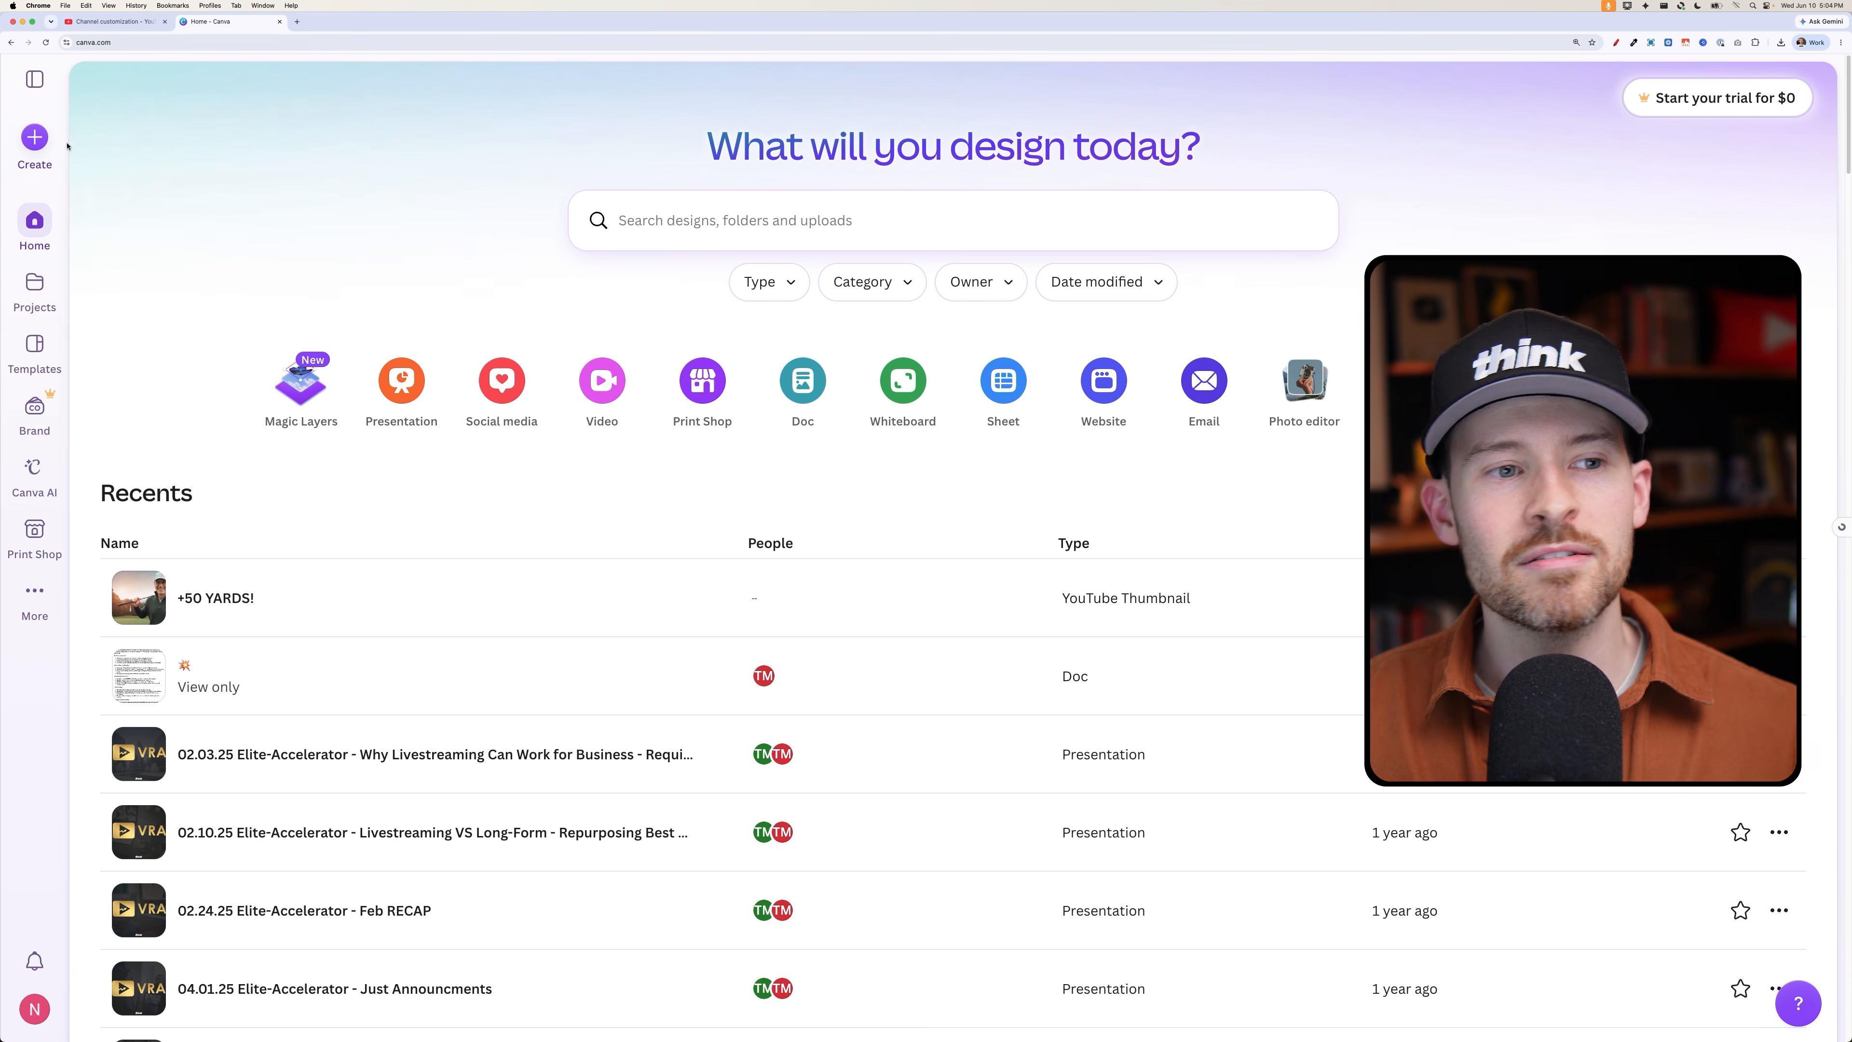
{"action": "left_click", "coordinate": [36, 139]}
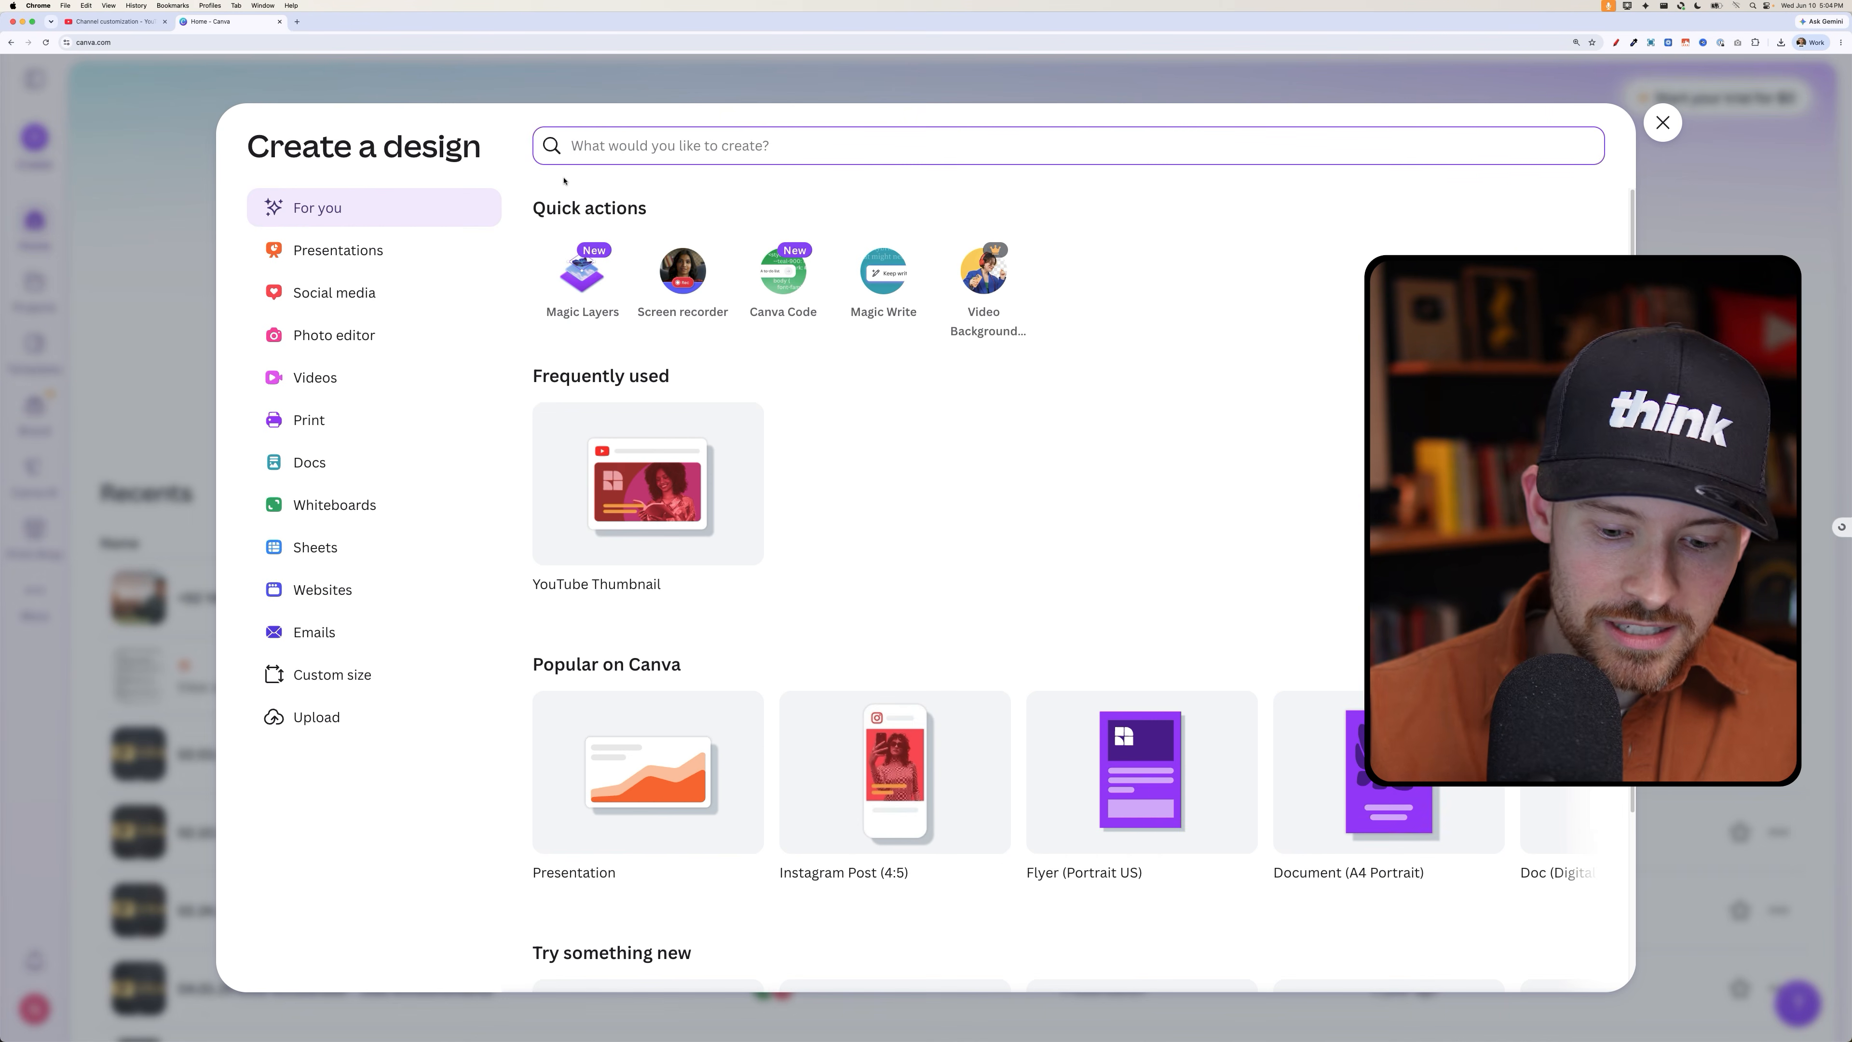
{"action": "type", "text": "youtube "}
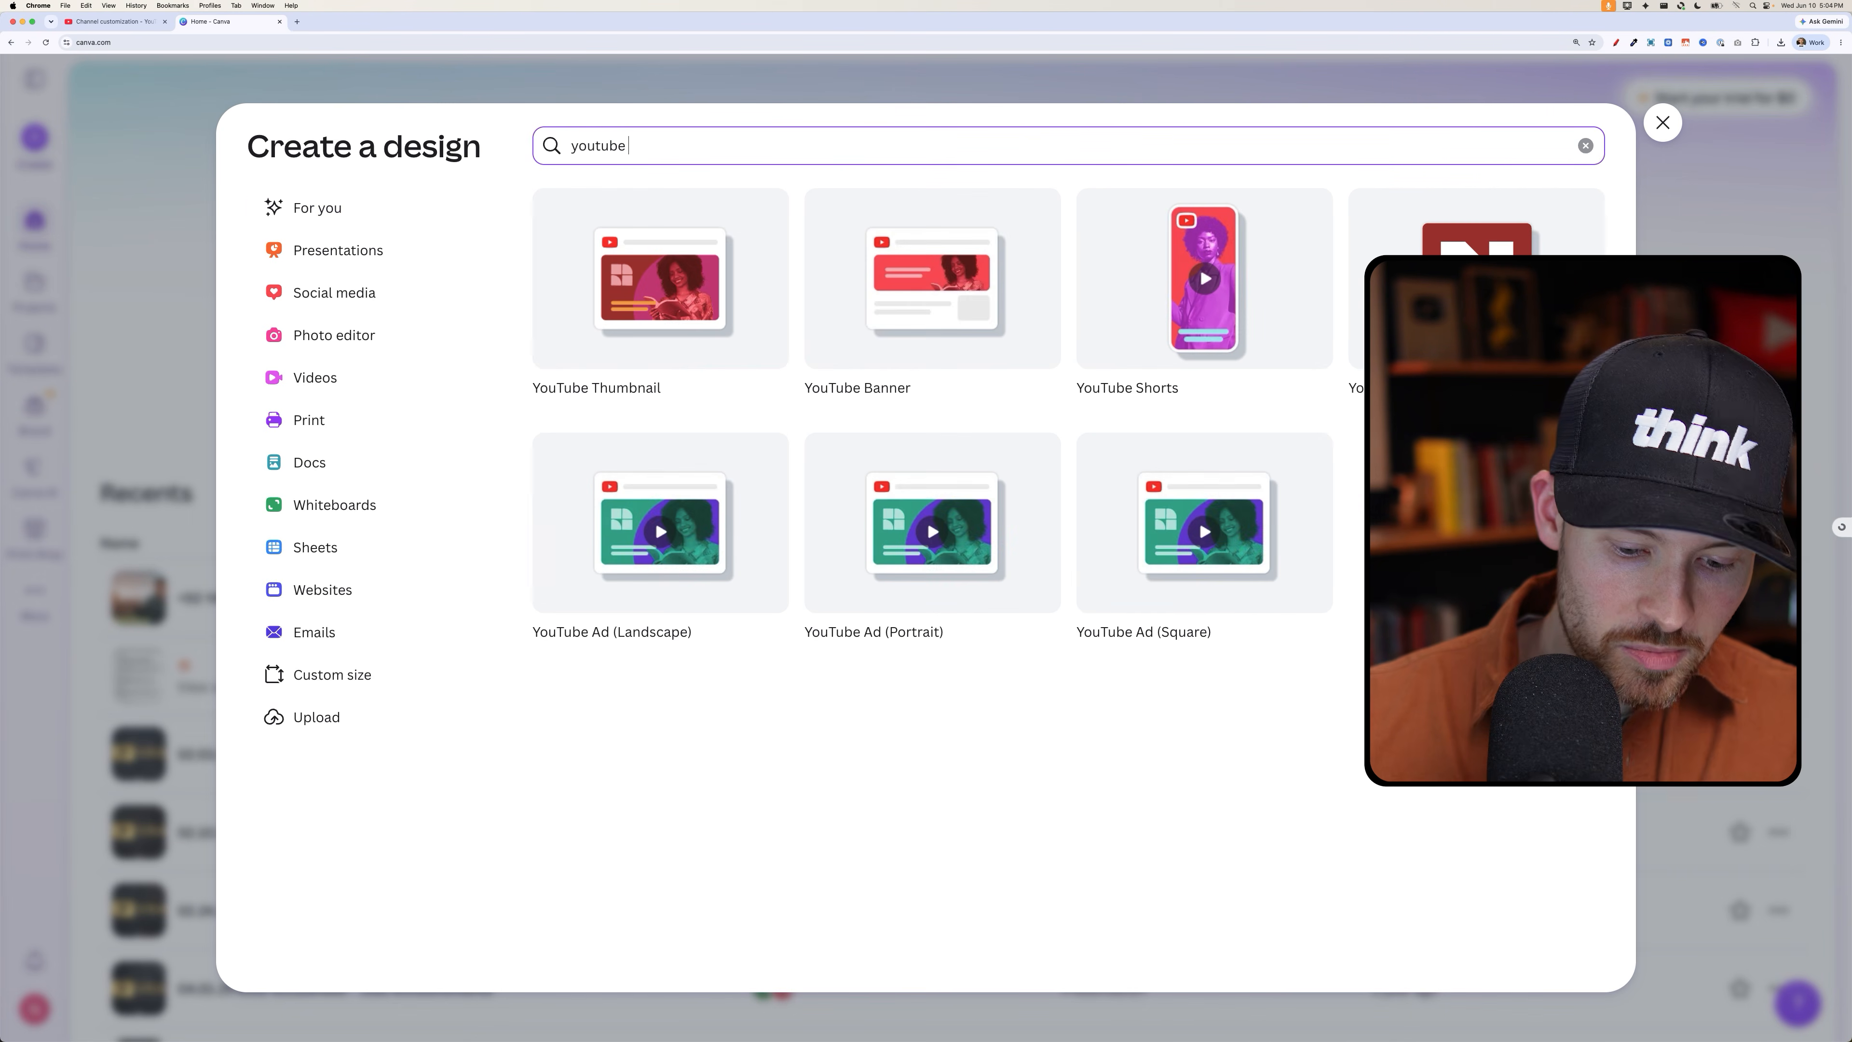
{"action": "type", "text": "profile"}
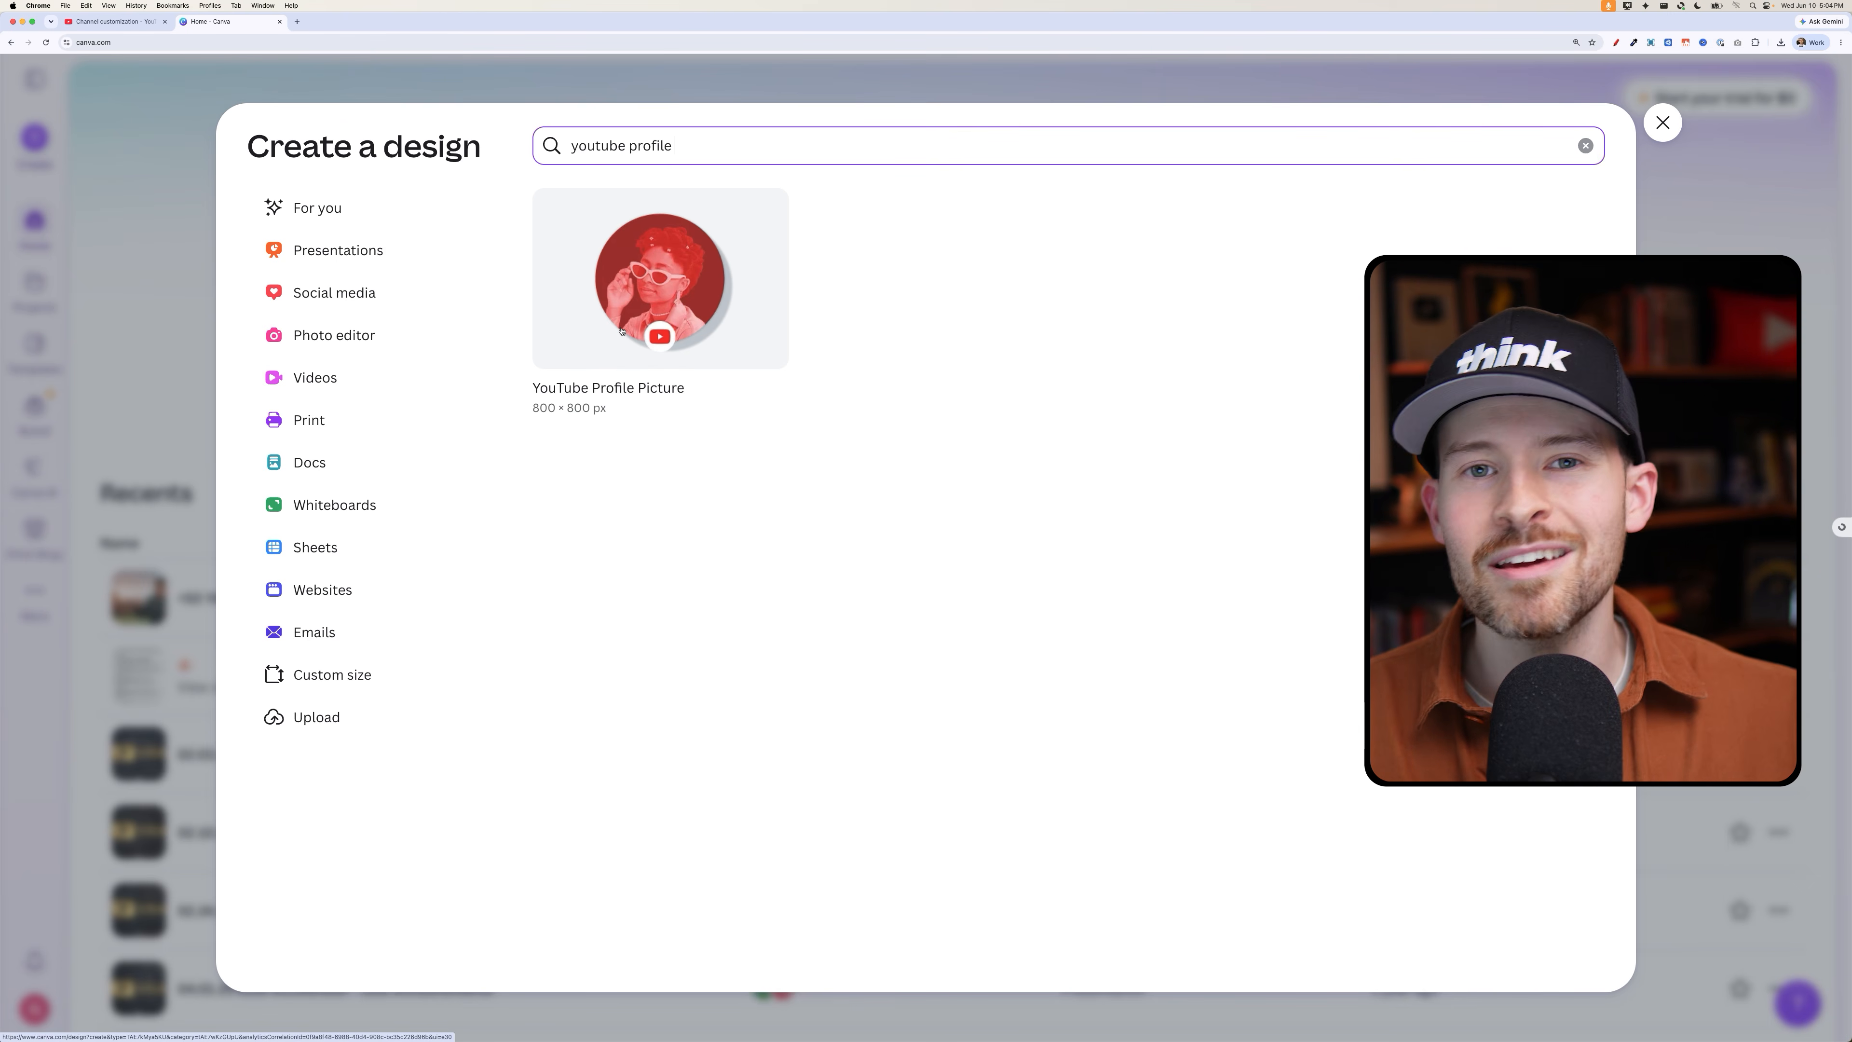
{"action": "left_click", "coordinate": [621, 330]}
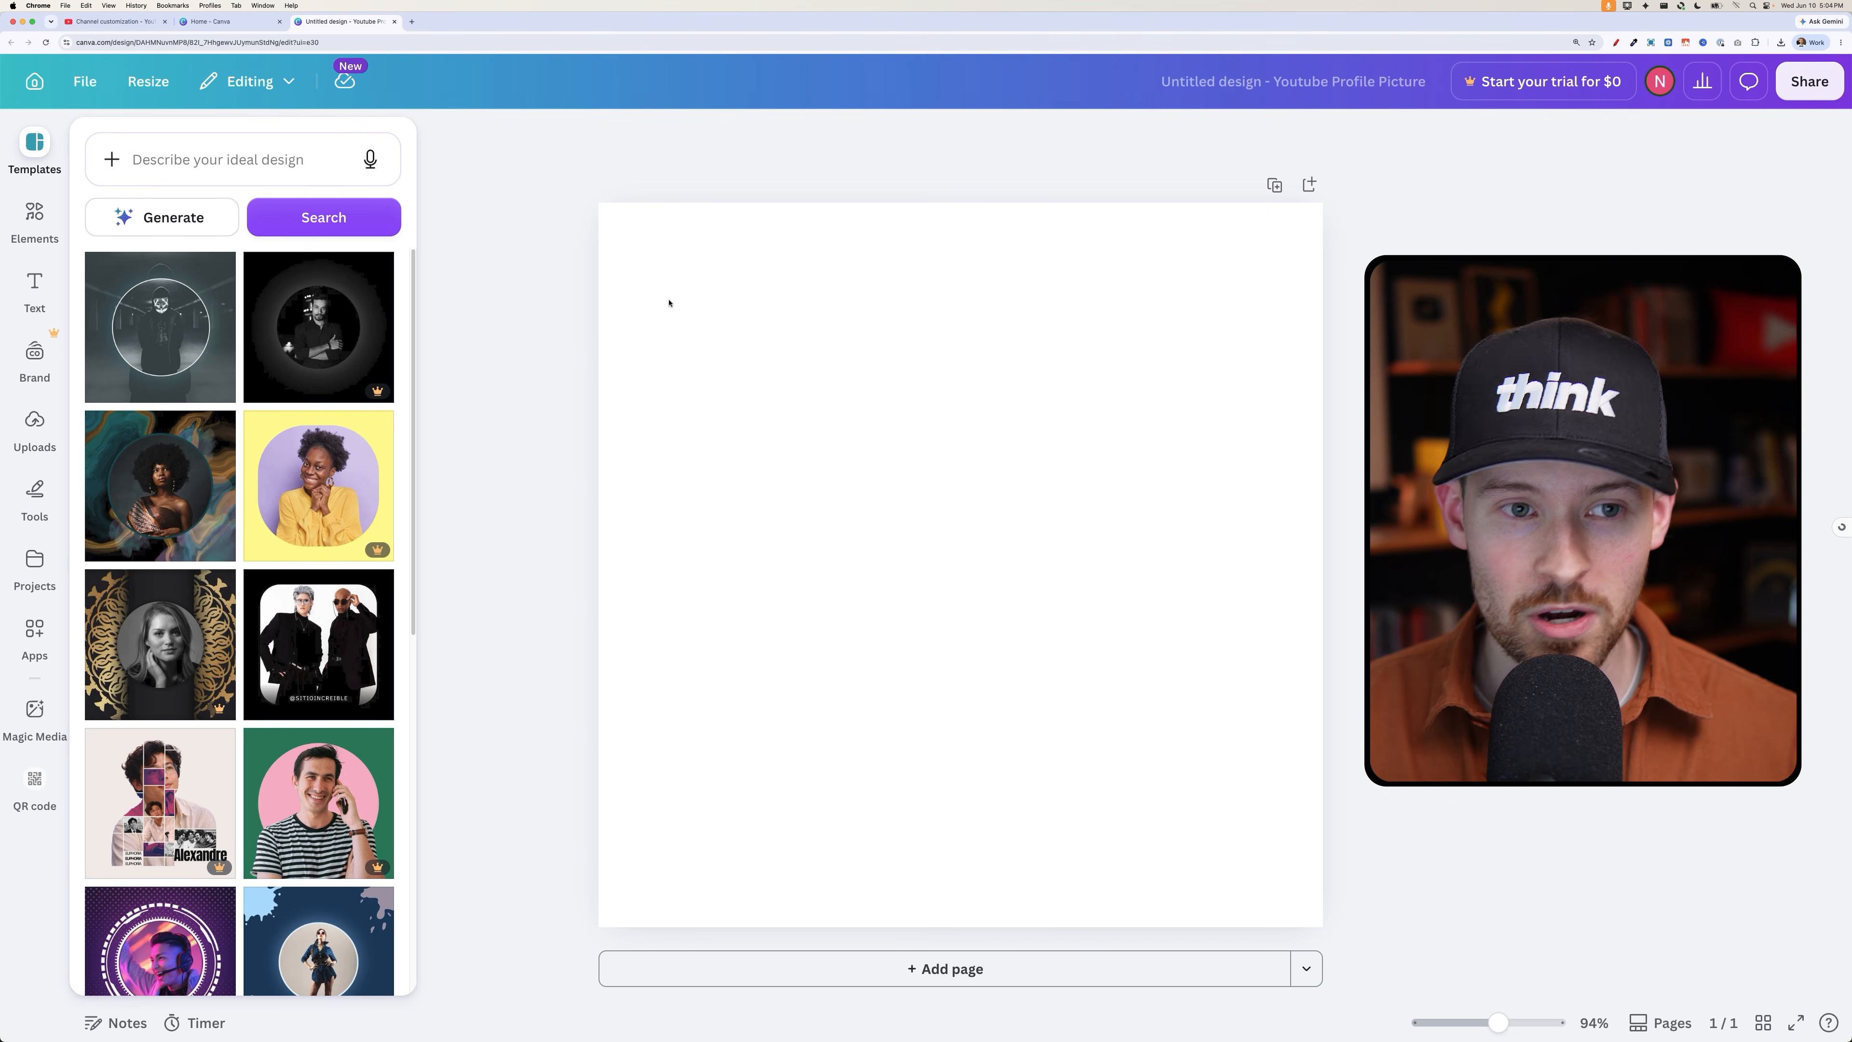
Place the uploaded portrait of the man seated in a chair on the blank page
{"action": "left_click", "coordinate": [526, 294]}
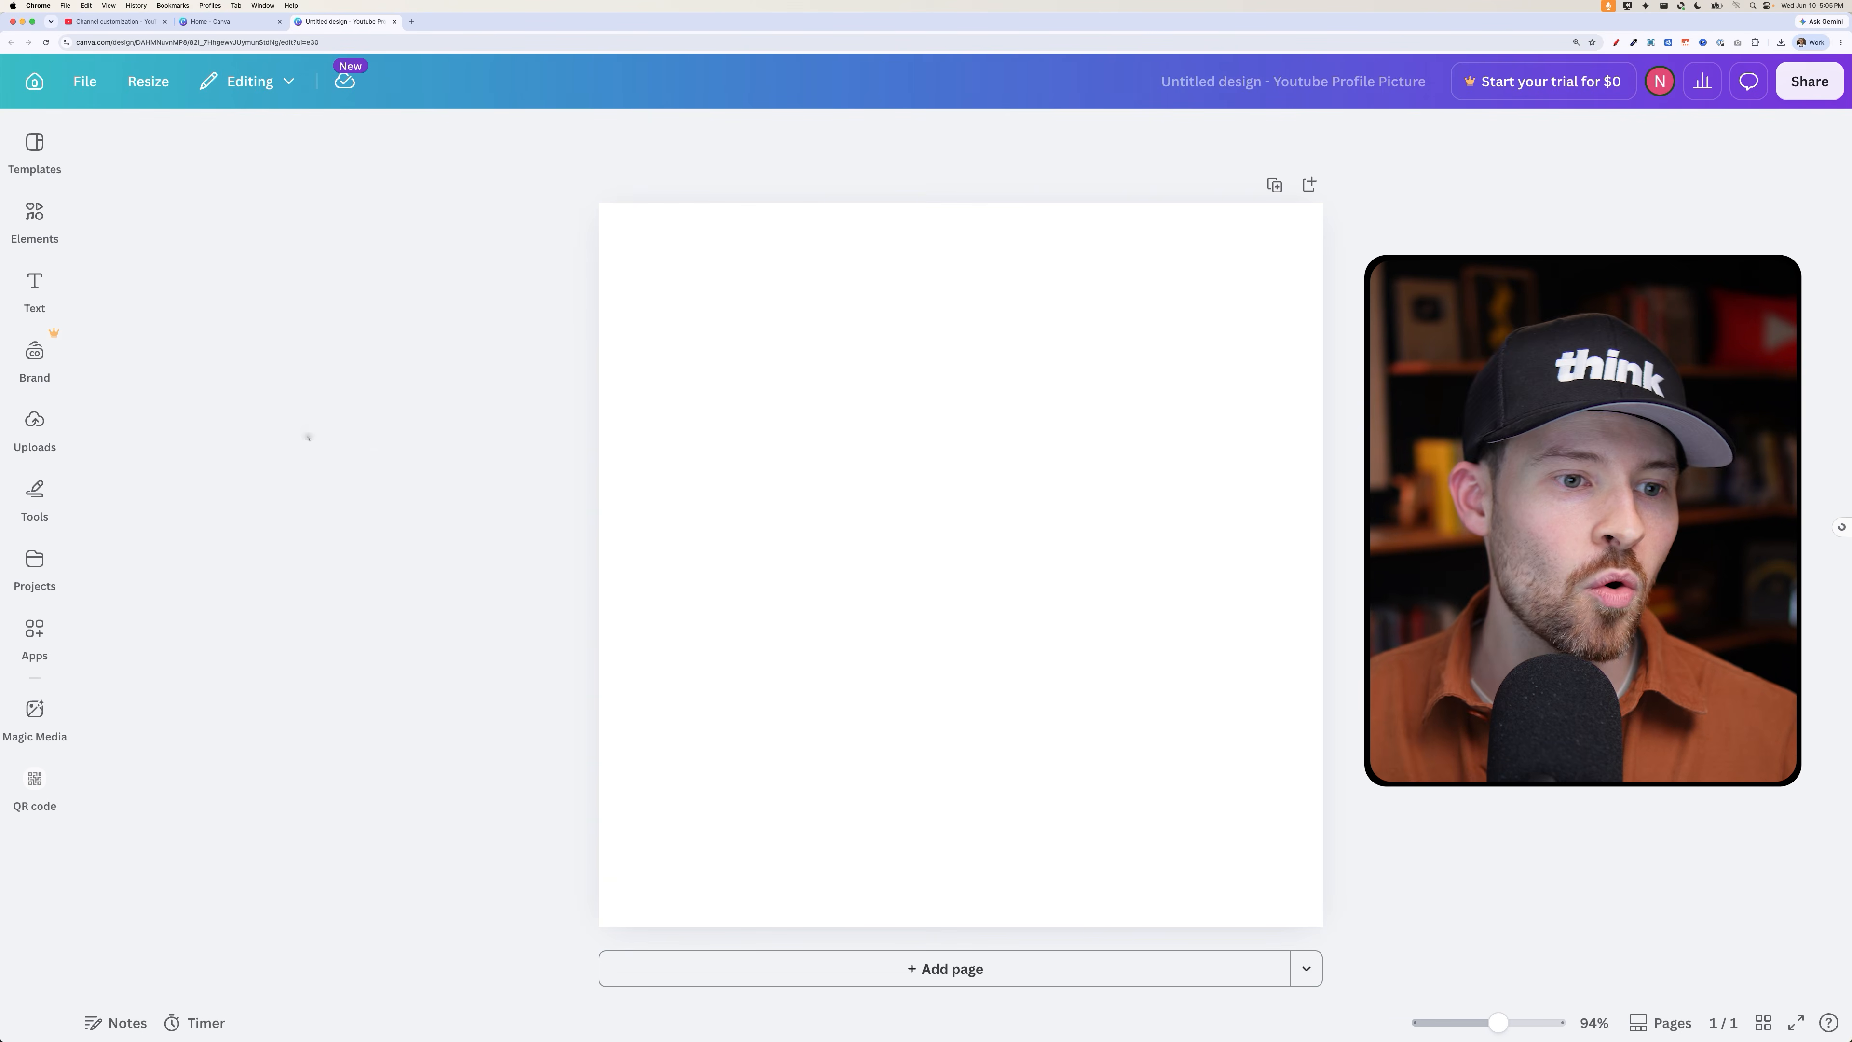
{"action": "left_click", "coordinate": [34, 423]}
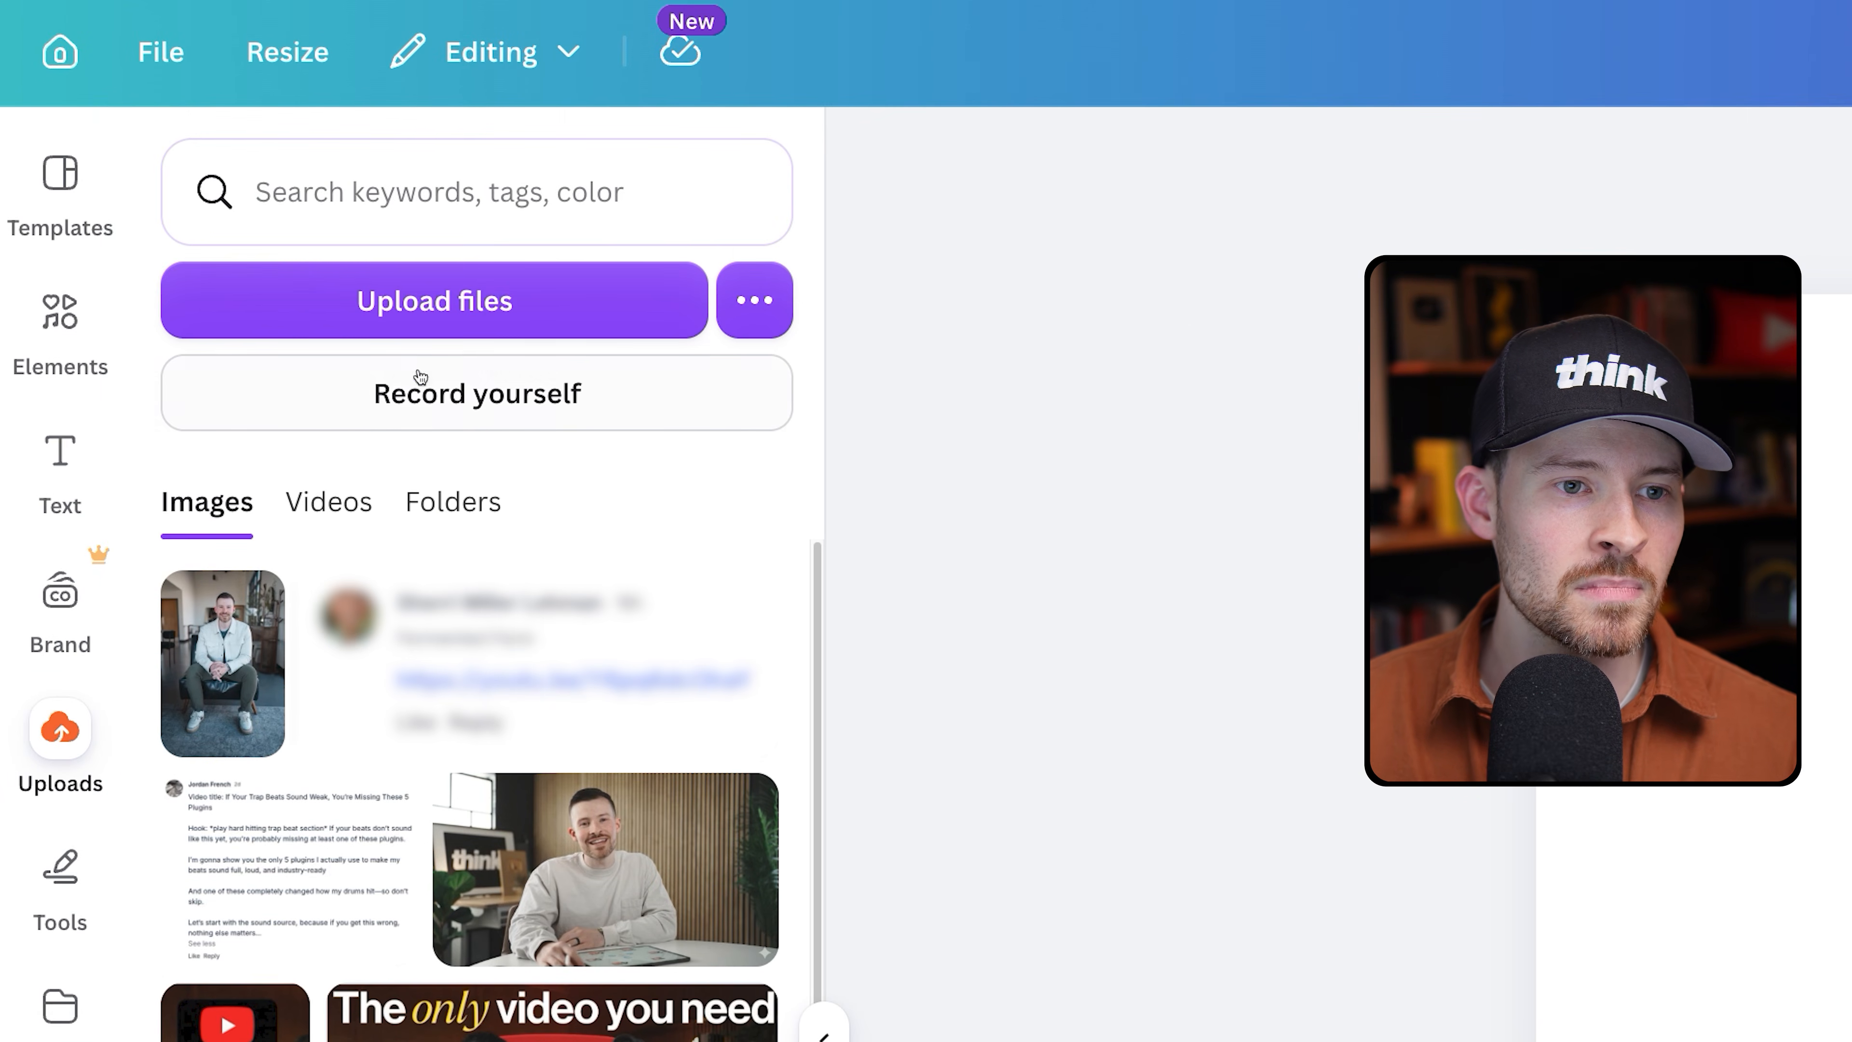
{"action": "left_click", "coordinate": [443, 319]}
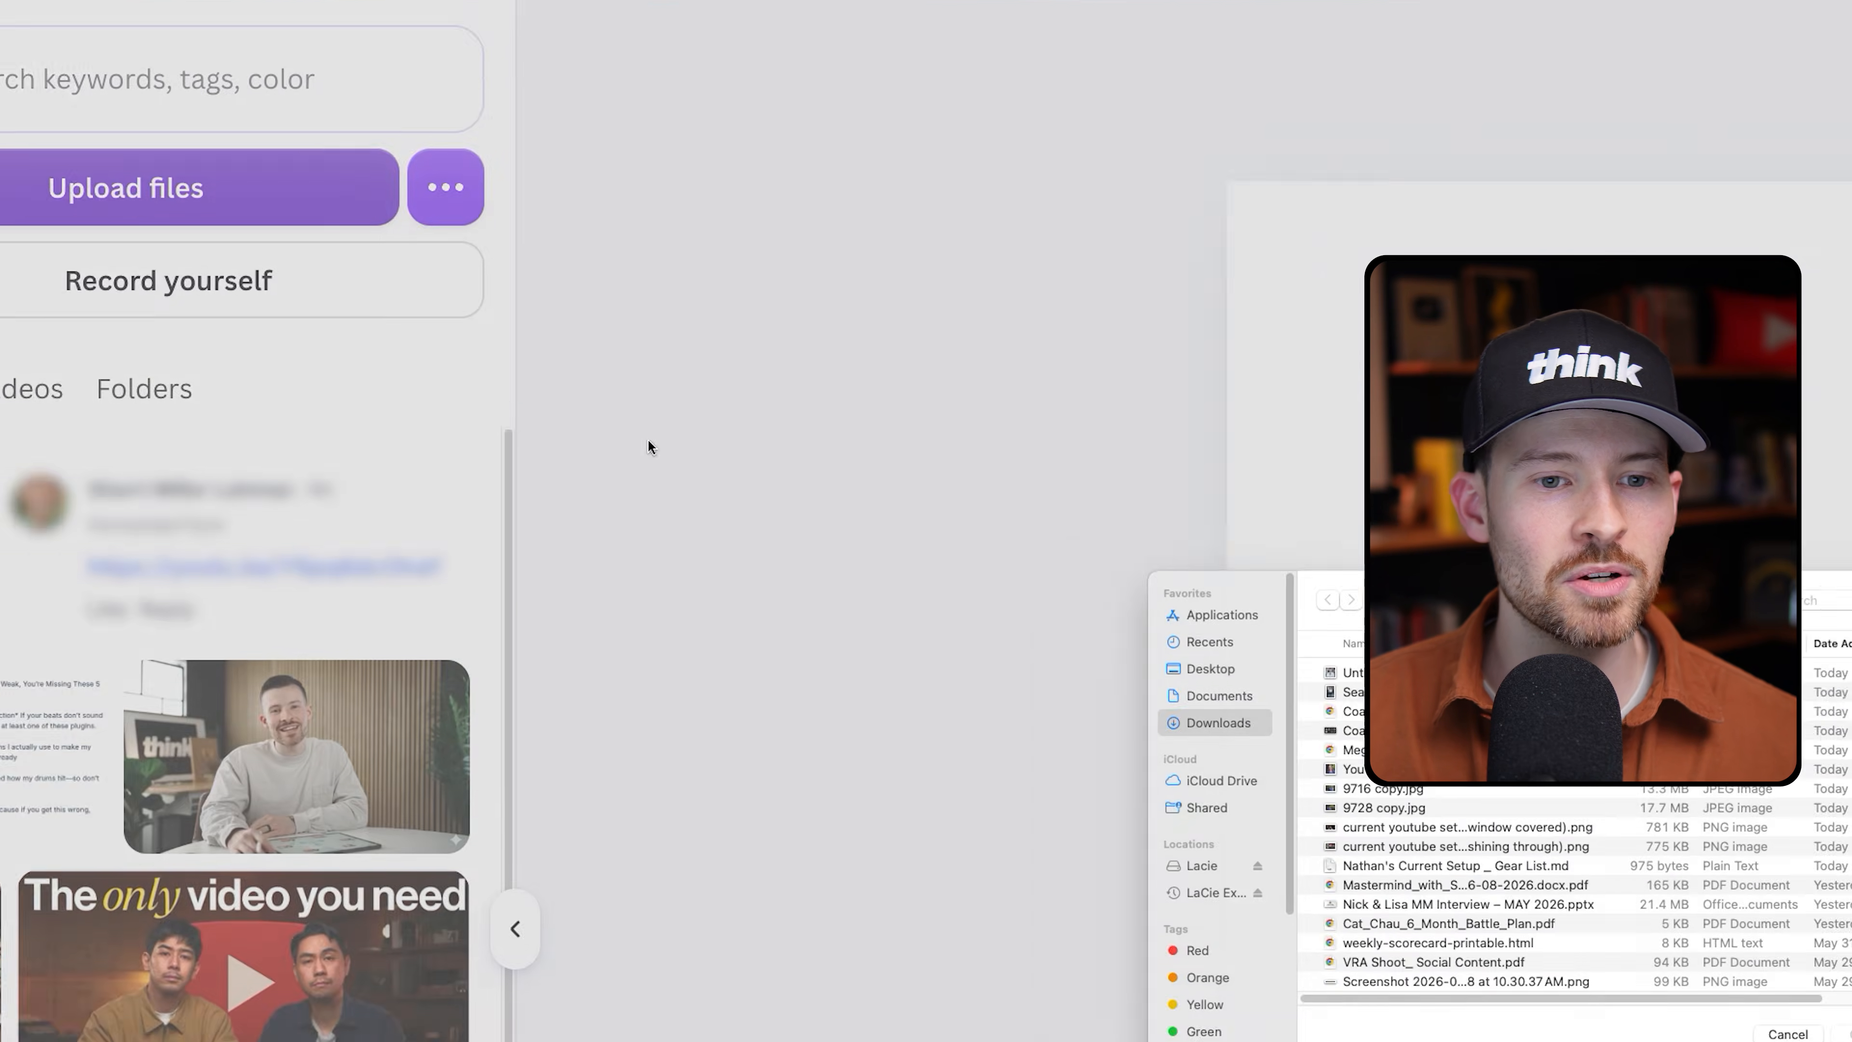
{"action": "left_click", "coordinate": [540, 398]}
{"action": "left_click", "coordinate": [1014, 738]}
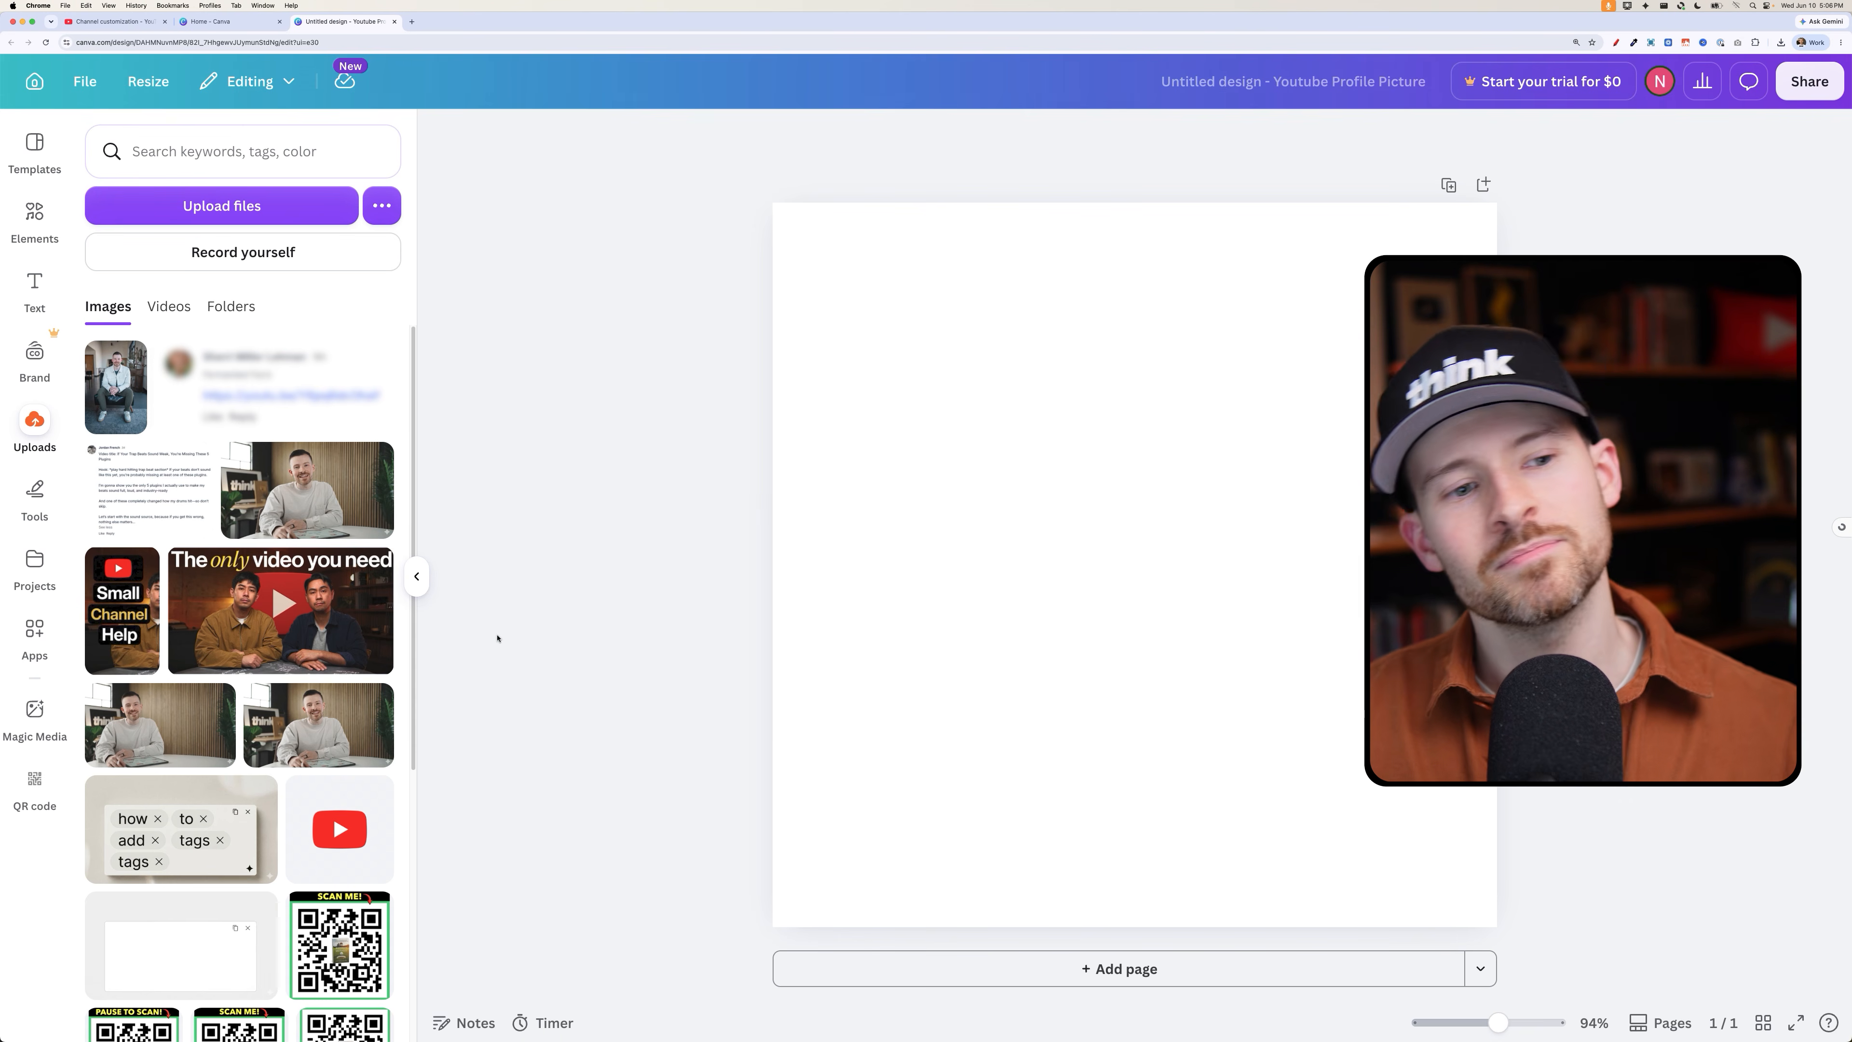
{"action": "left_click", "coordinate": [128, 414]}
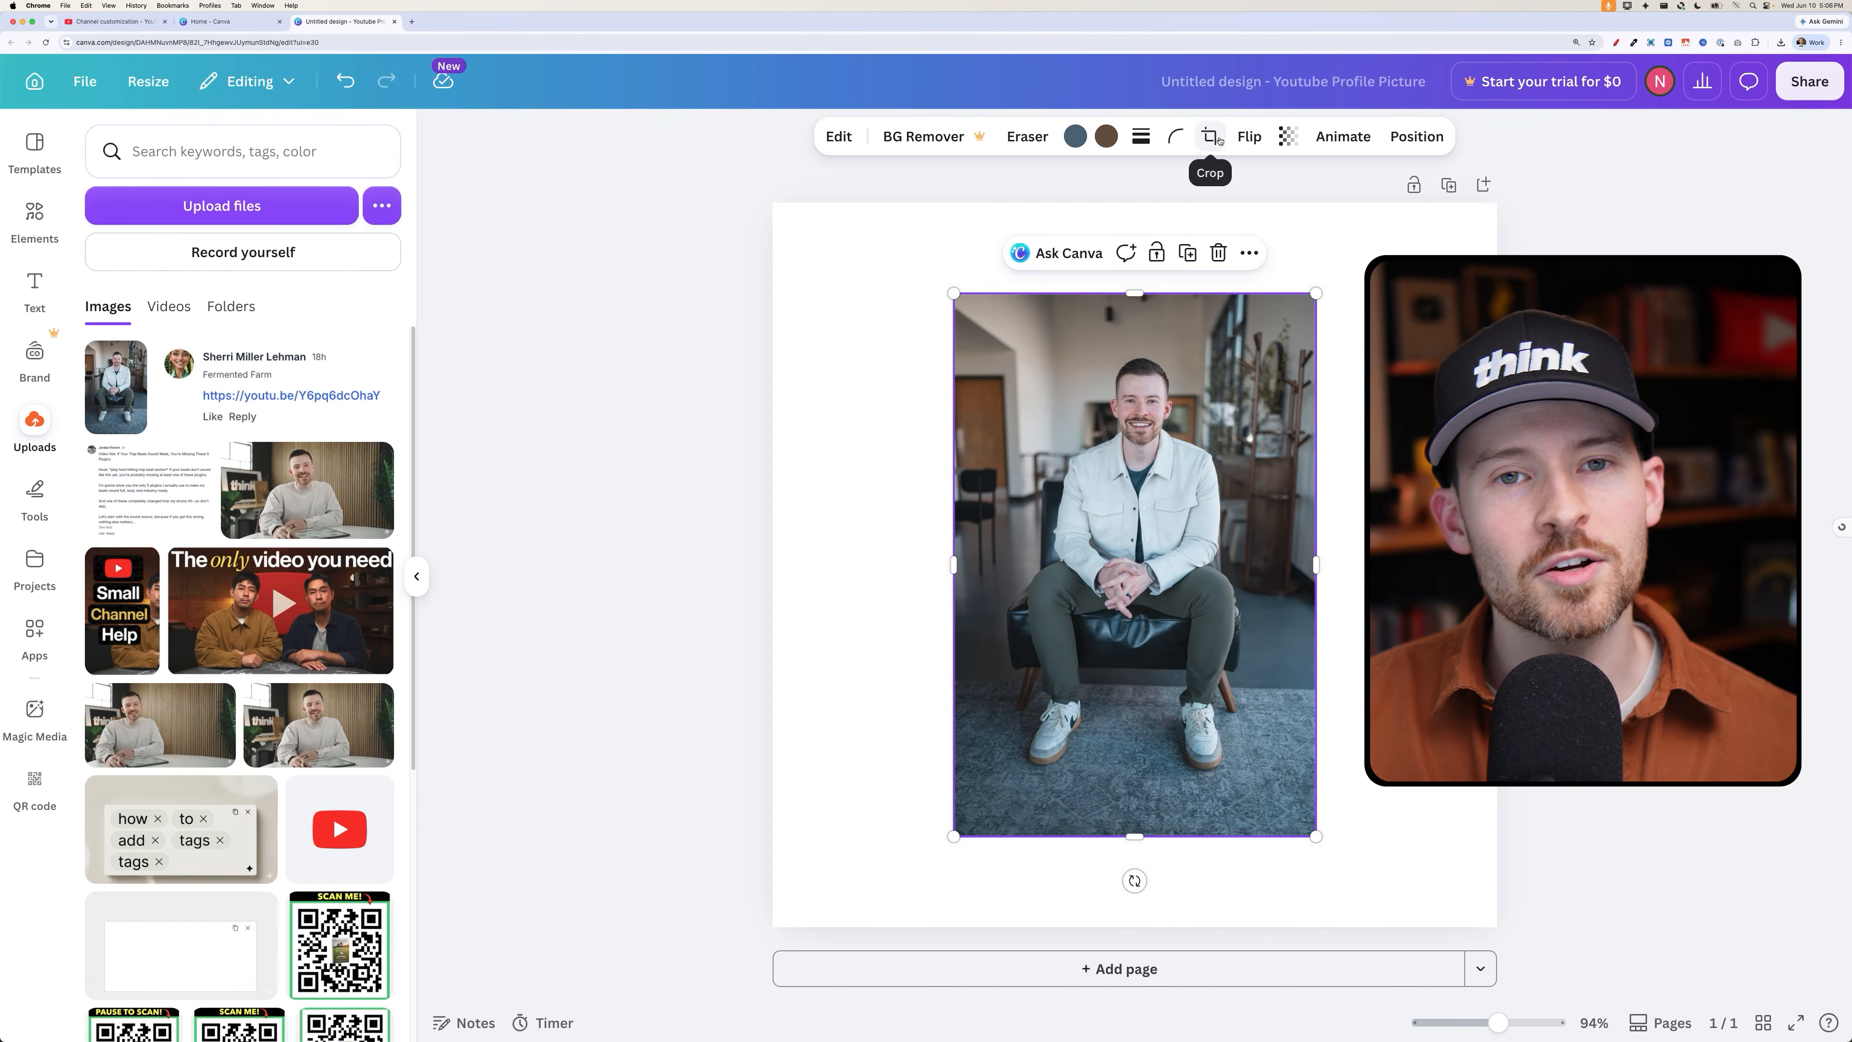
Crop the portrait to a 1:1 aspect ratio, enlarging and repositioning it to frame the man's head and upper body
{"action": "left_click", "coordinate": [1218, 139]}
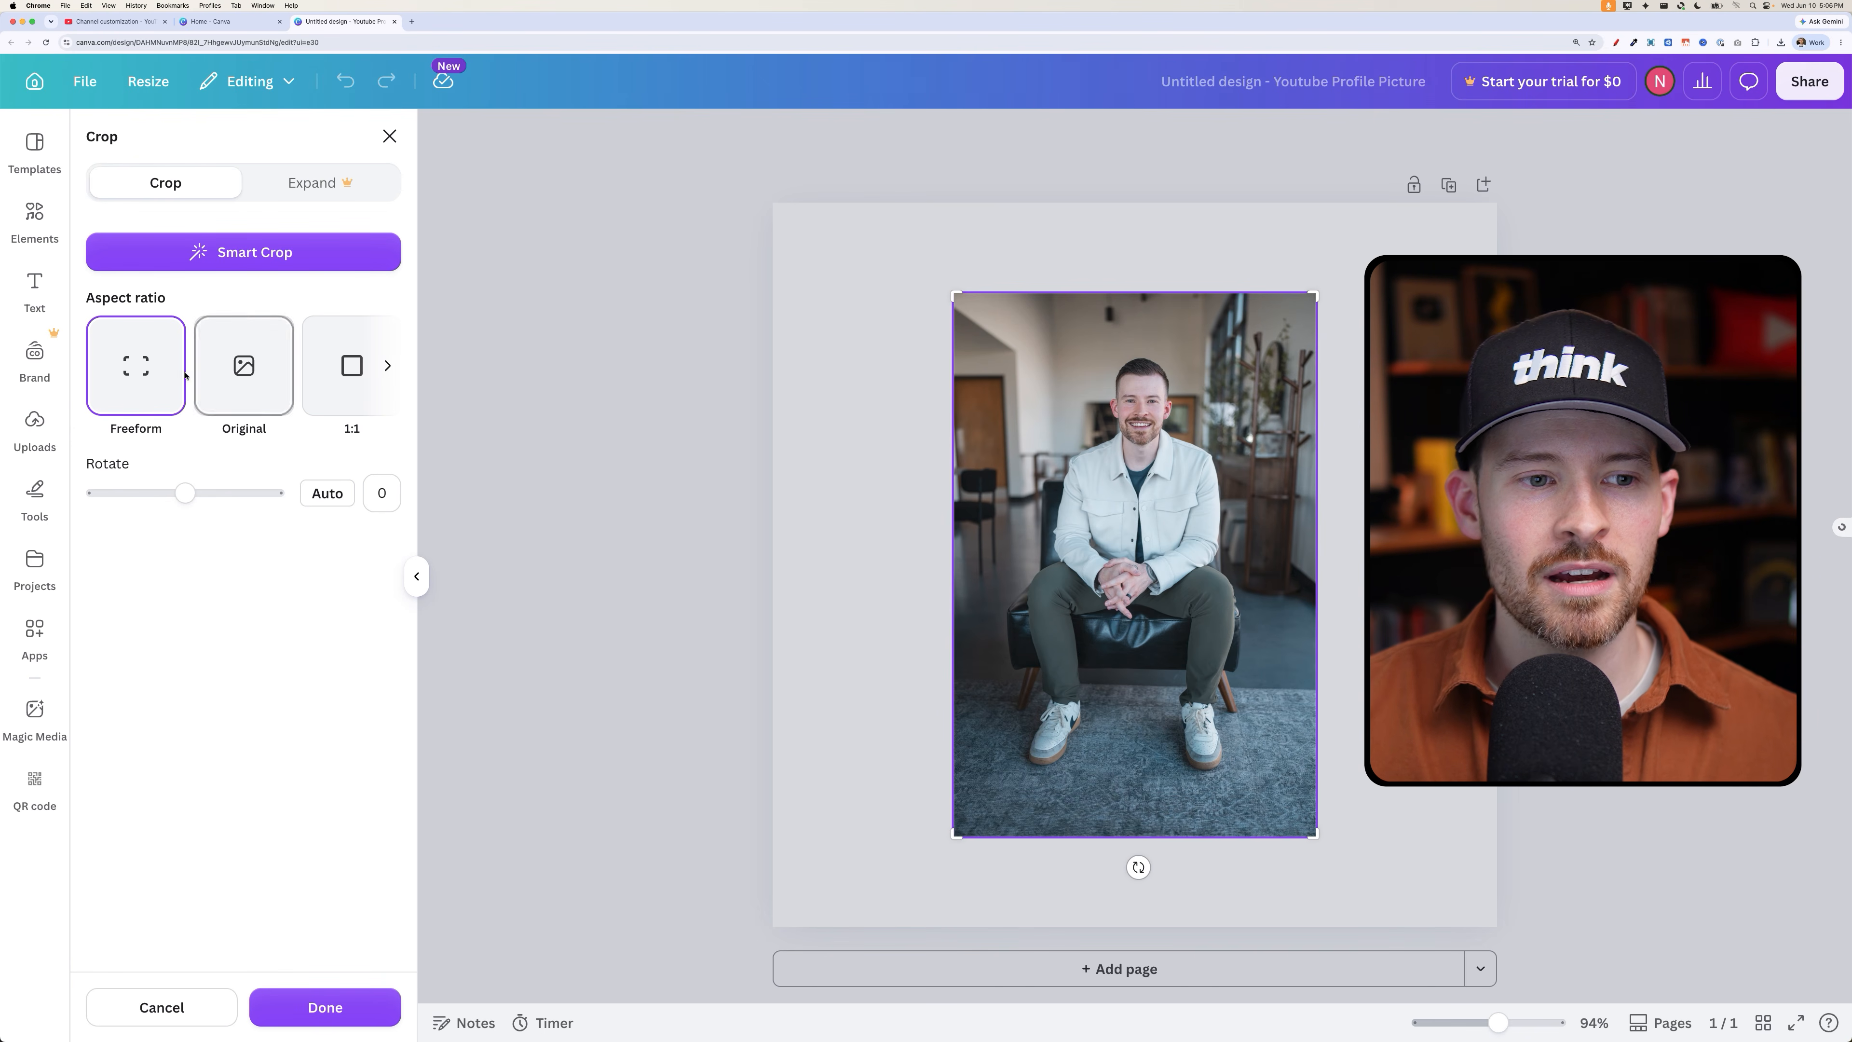
{"action": "left_click", "coordinate": [351, 377]}
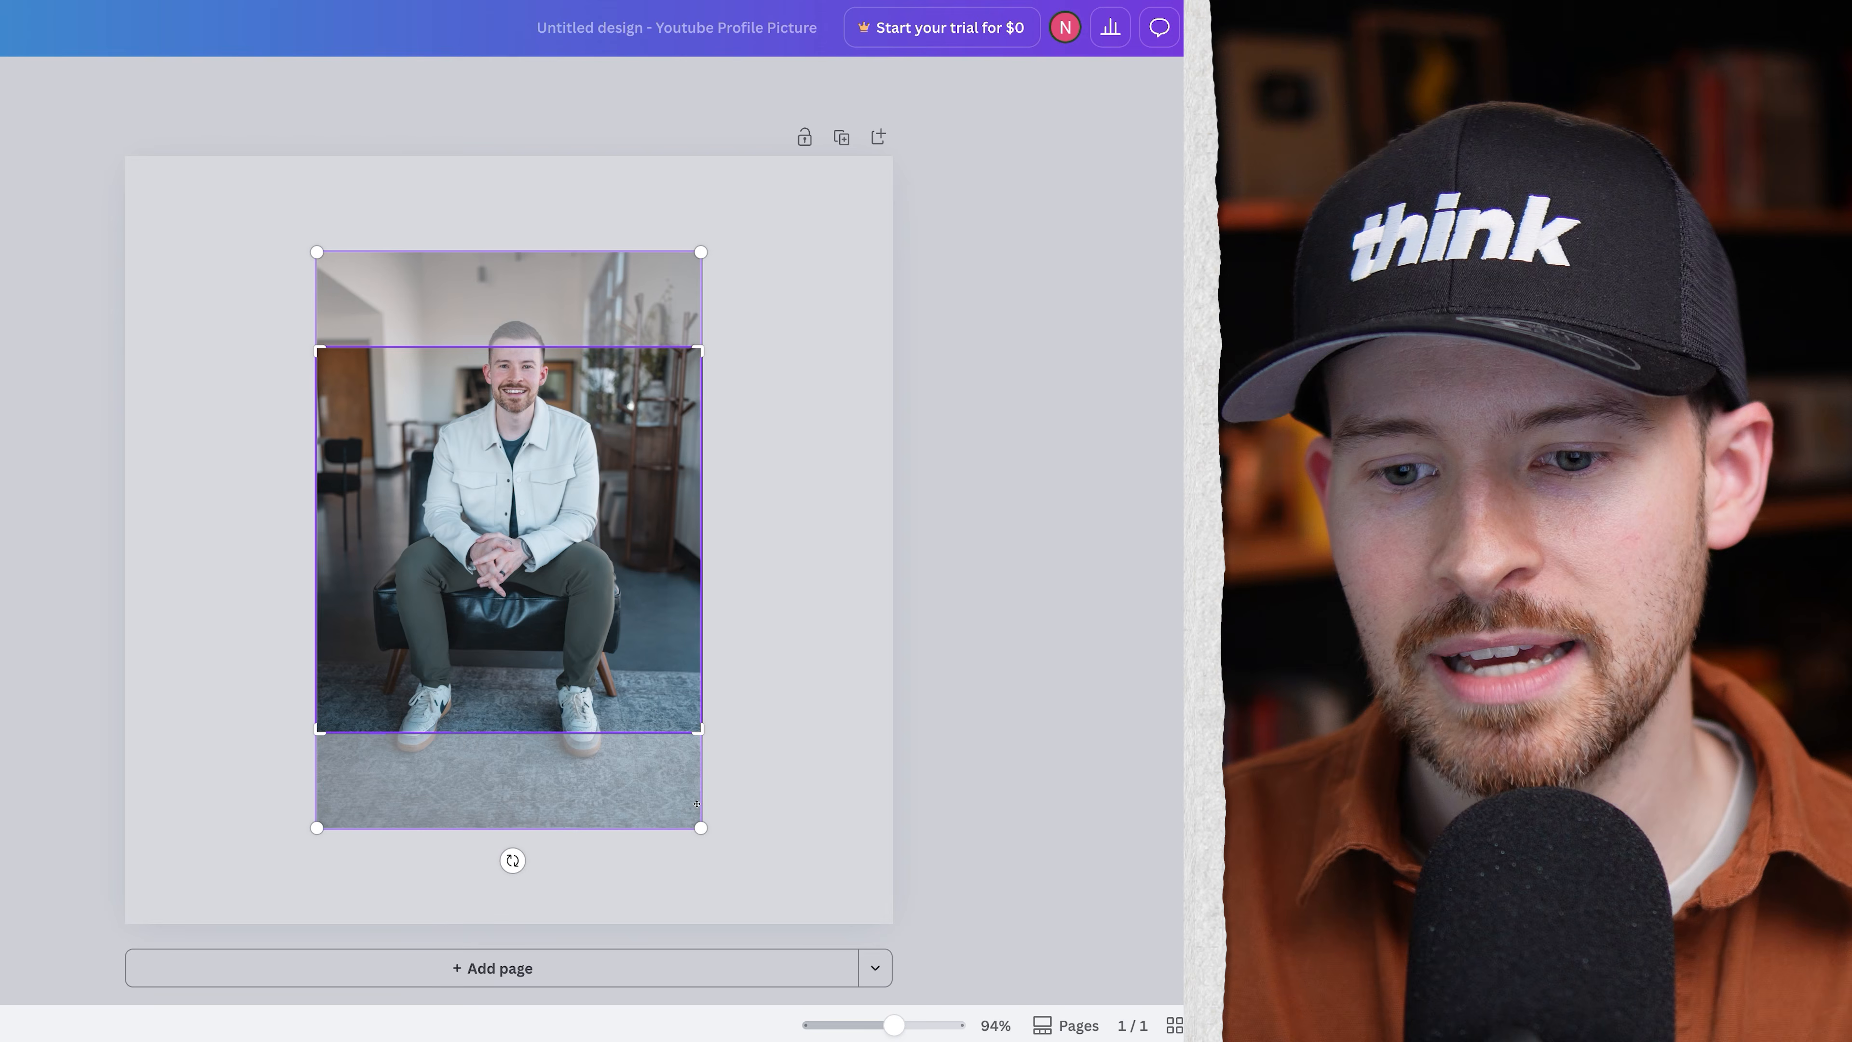
{"action": "left_click_drag", "start_coordinate": [1316, 835], "coordinate": [1526, 992]}
{"action": "left_click_drag", "start_coordinate": [922, 989], "coordinate": [948, 1021]}
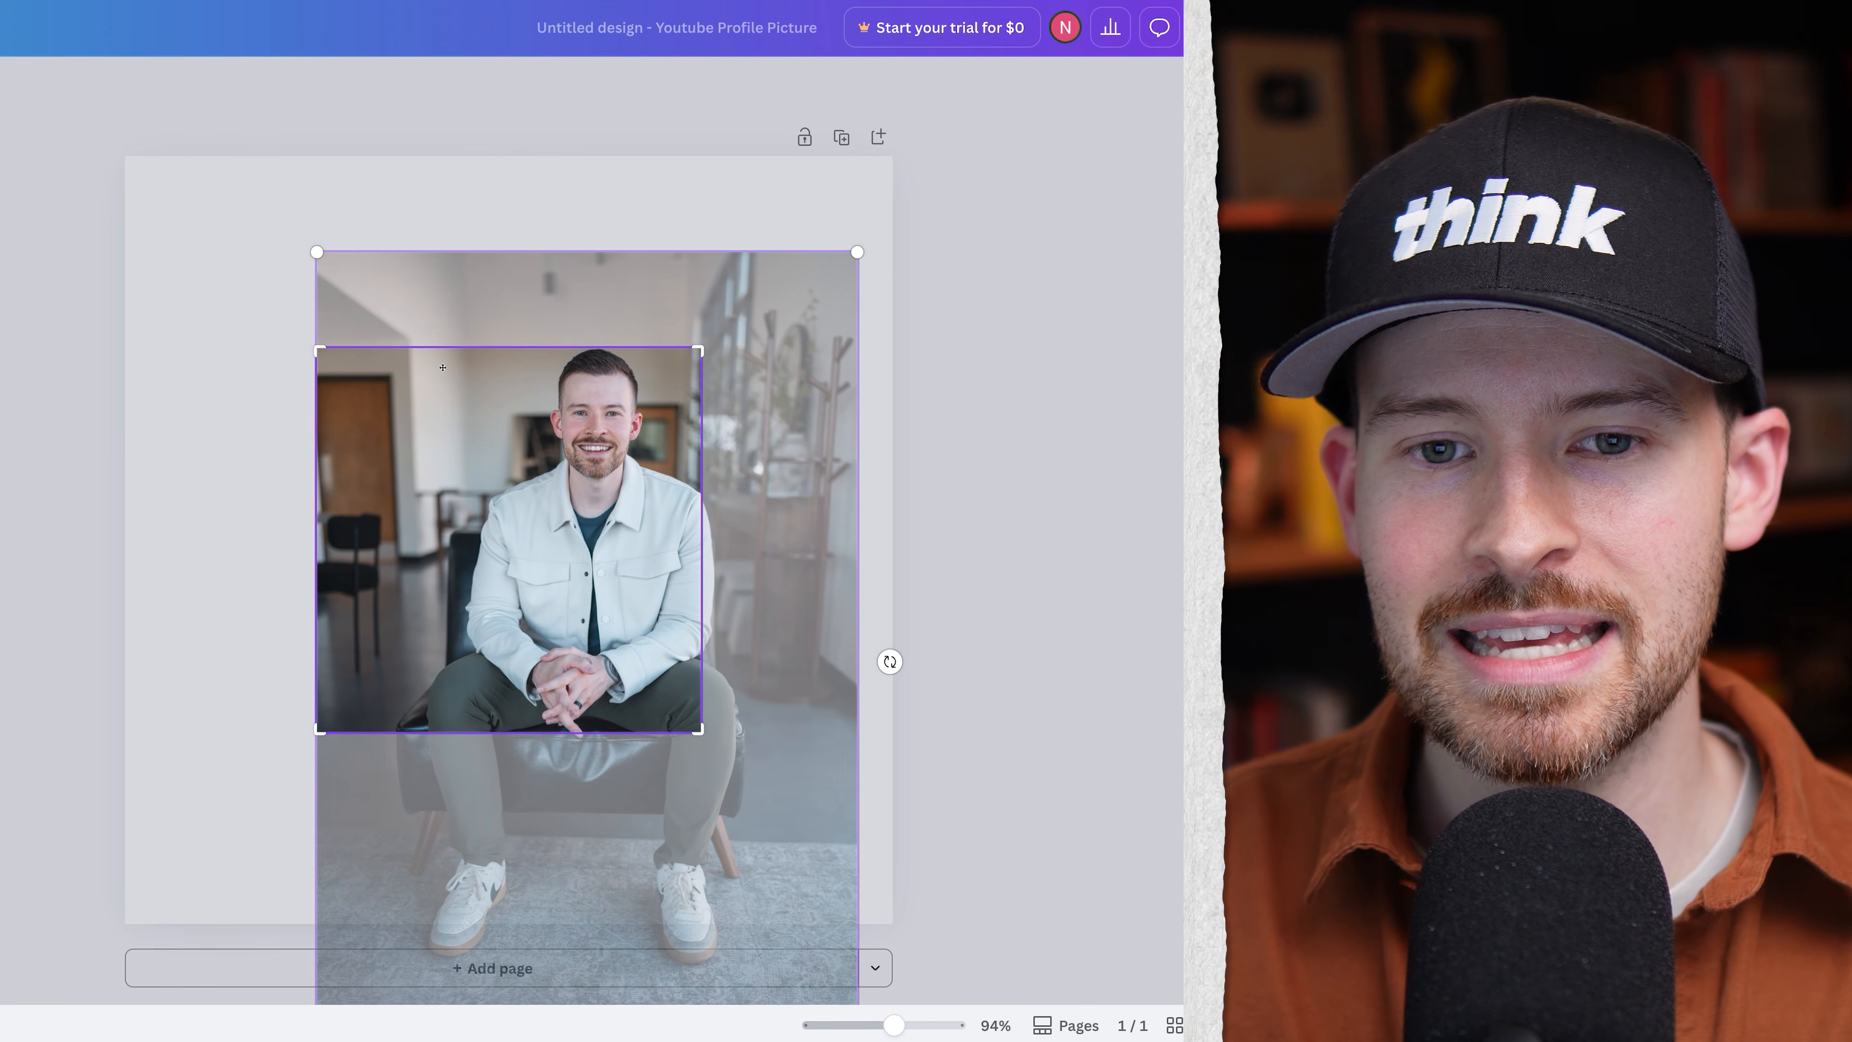
{"action": "left_click_drag", "start_coordinate": [316, 251], "coordinate": [64, 58]}
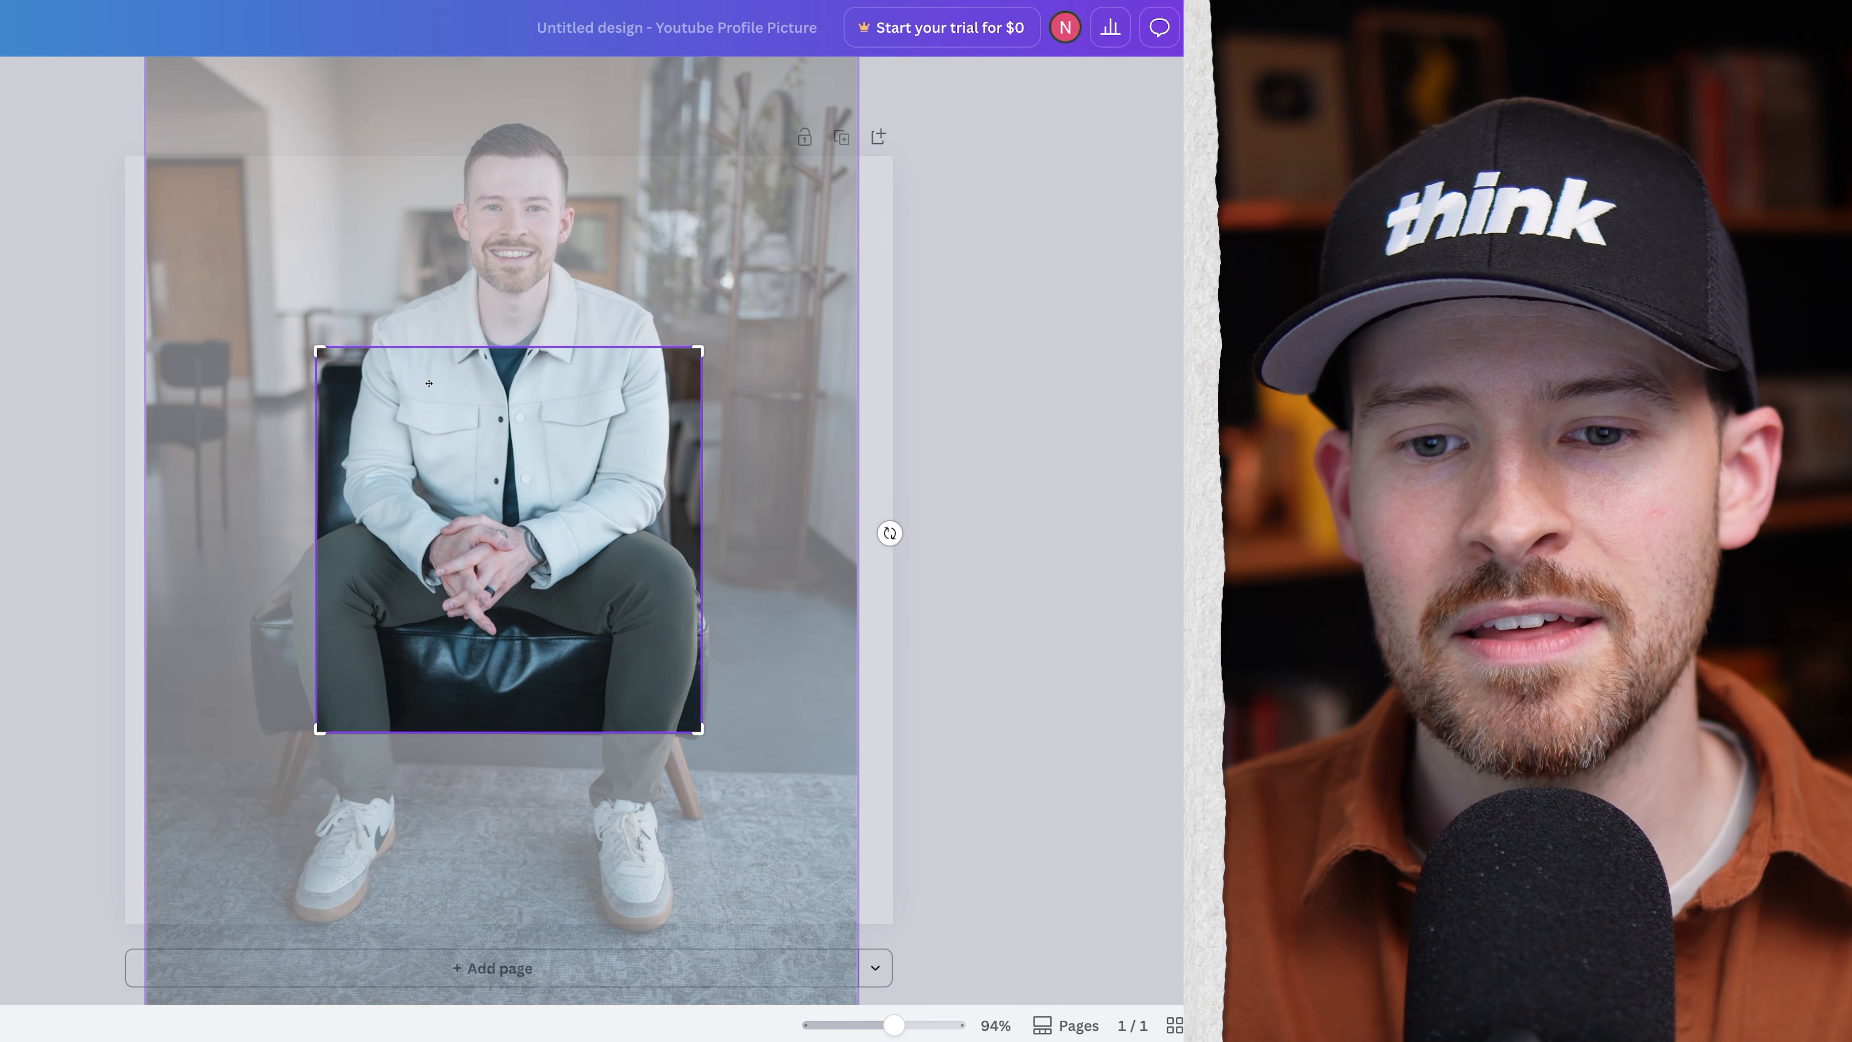
{"action": "left_click_drag", "start_coordinate": [519, 422], "coordinate": [504, 673]}
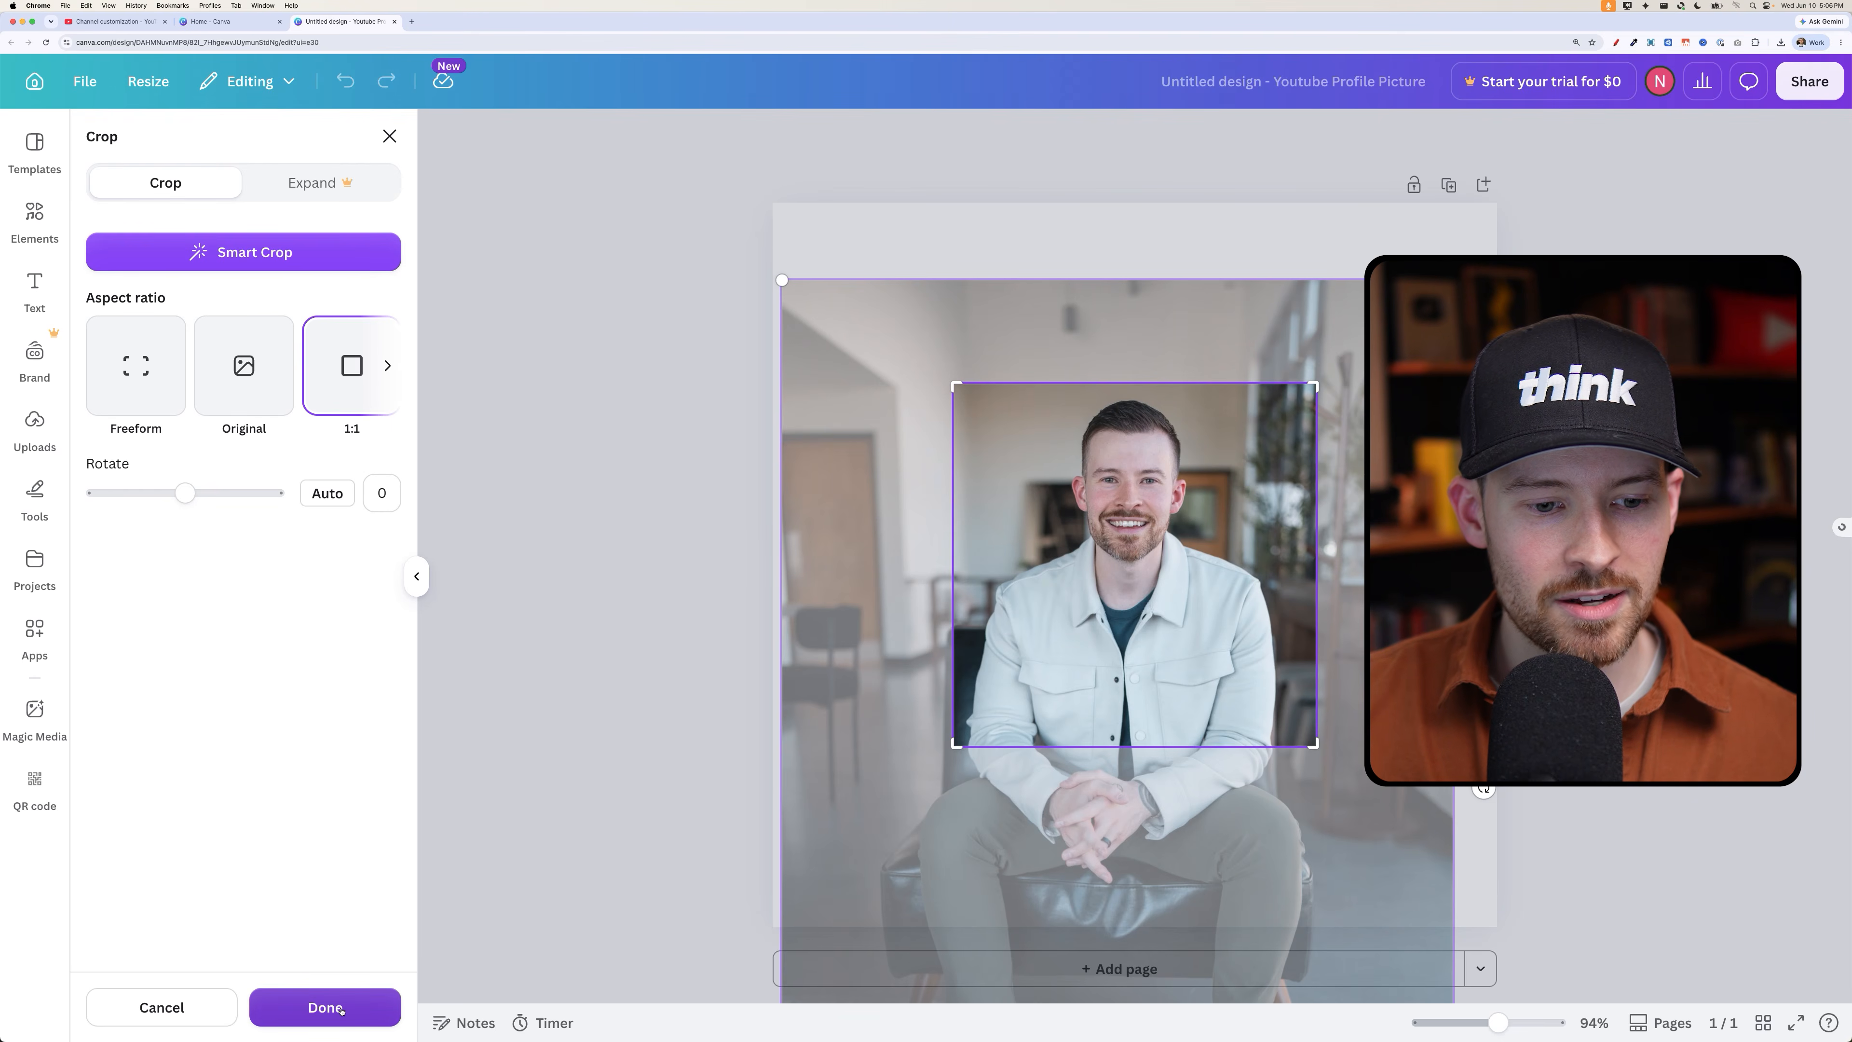
{"action": "left_click", "coordinate": [325, 1008]}
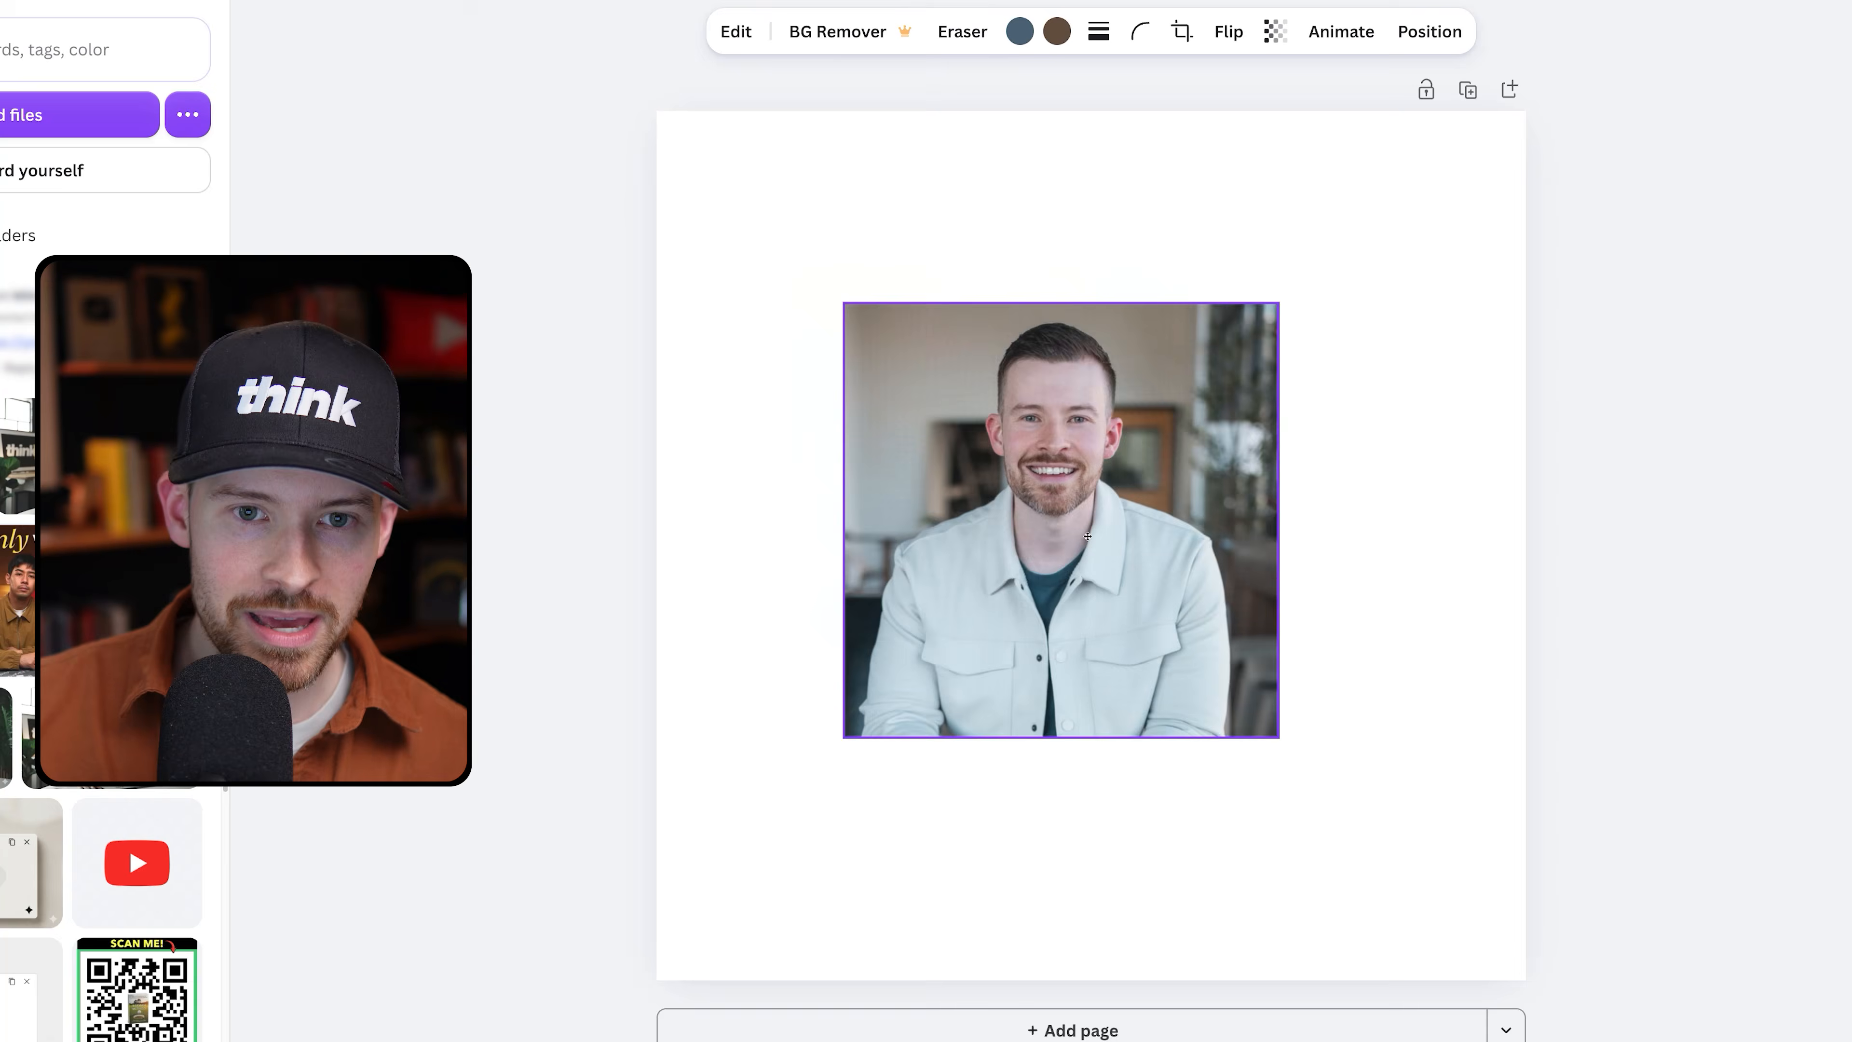
Align the cropped portrait with the page's upper-left corner and enlarge it to fill the whole square page
{"action": "left_click_drag", "start_coordinate": [1124, 577], "coordinate": [939, 384]}
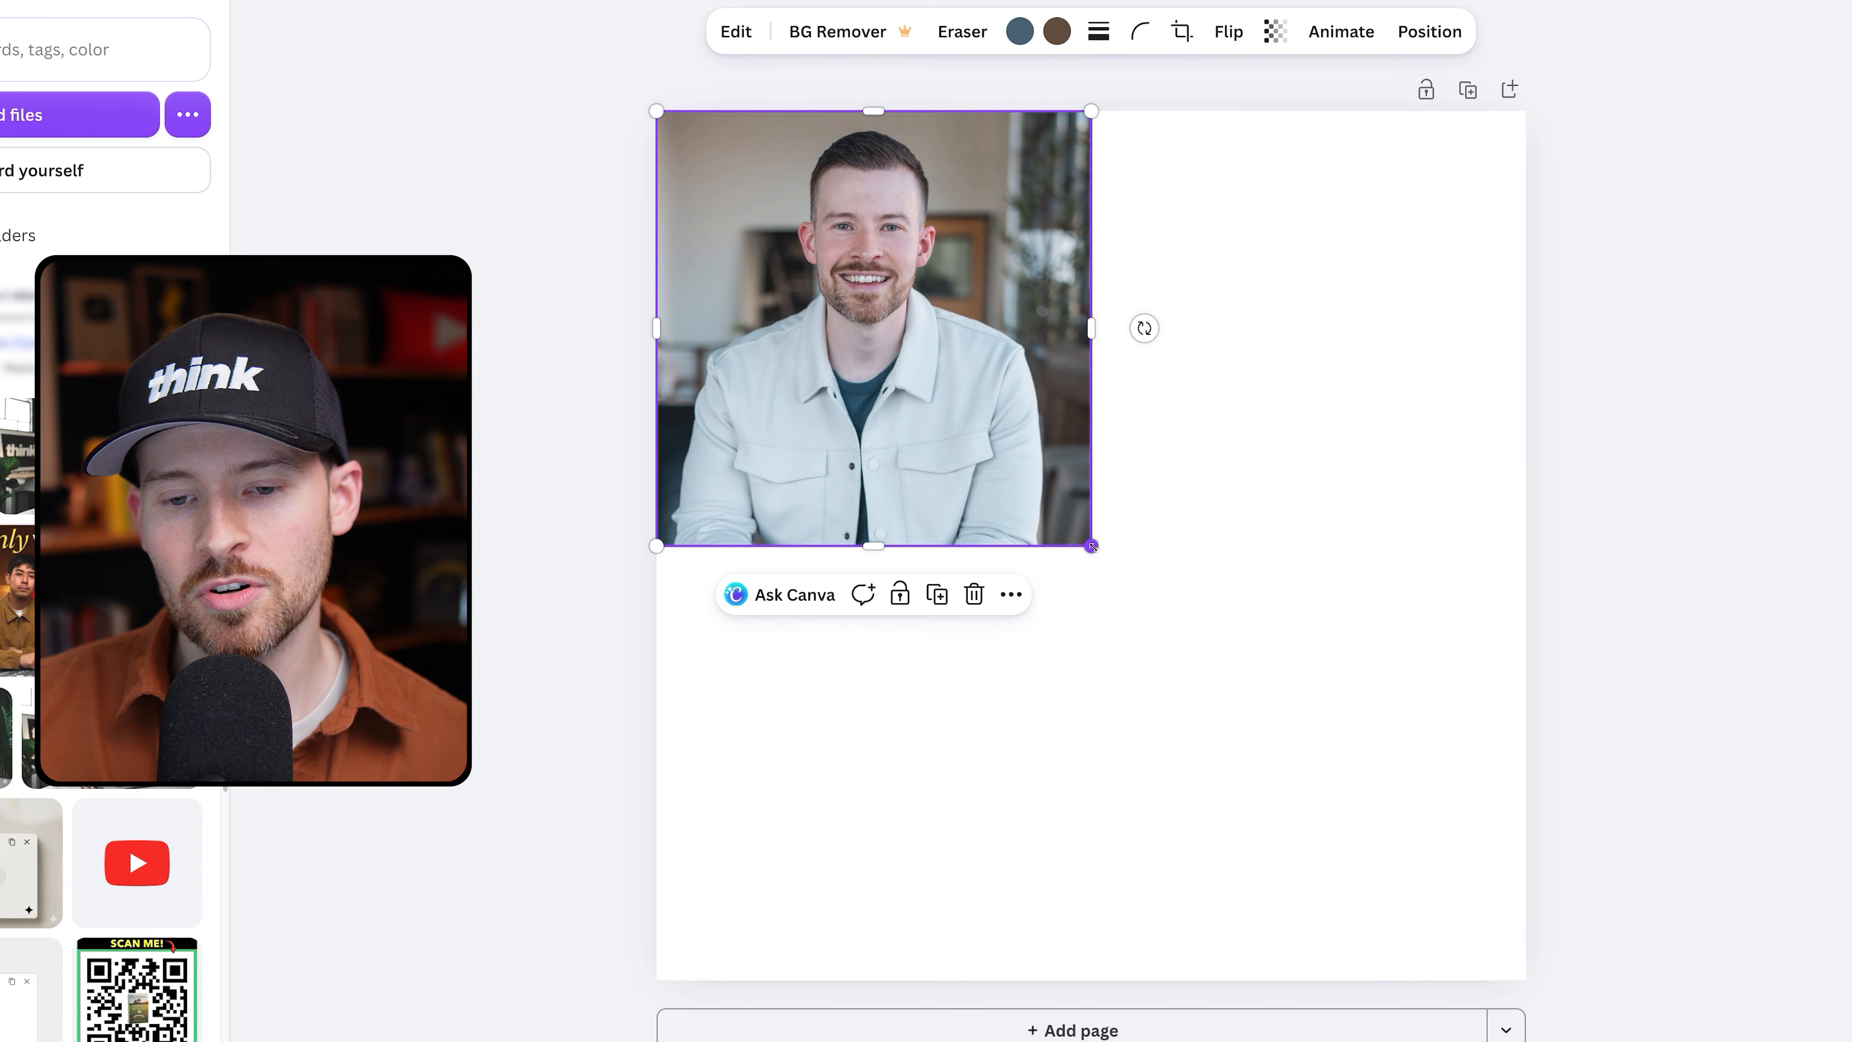
{"action": "left_click_drag", "start_coordinate": [1091, 546], "coordinate": [1526, 981]}
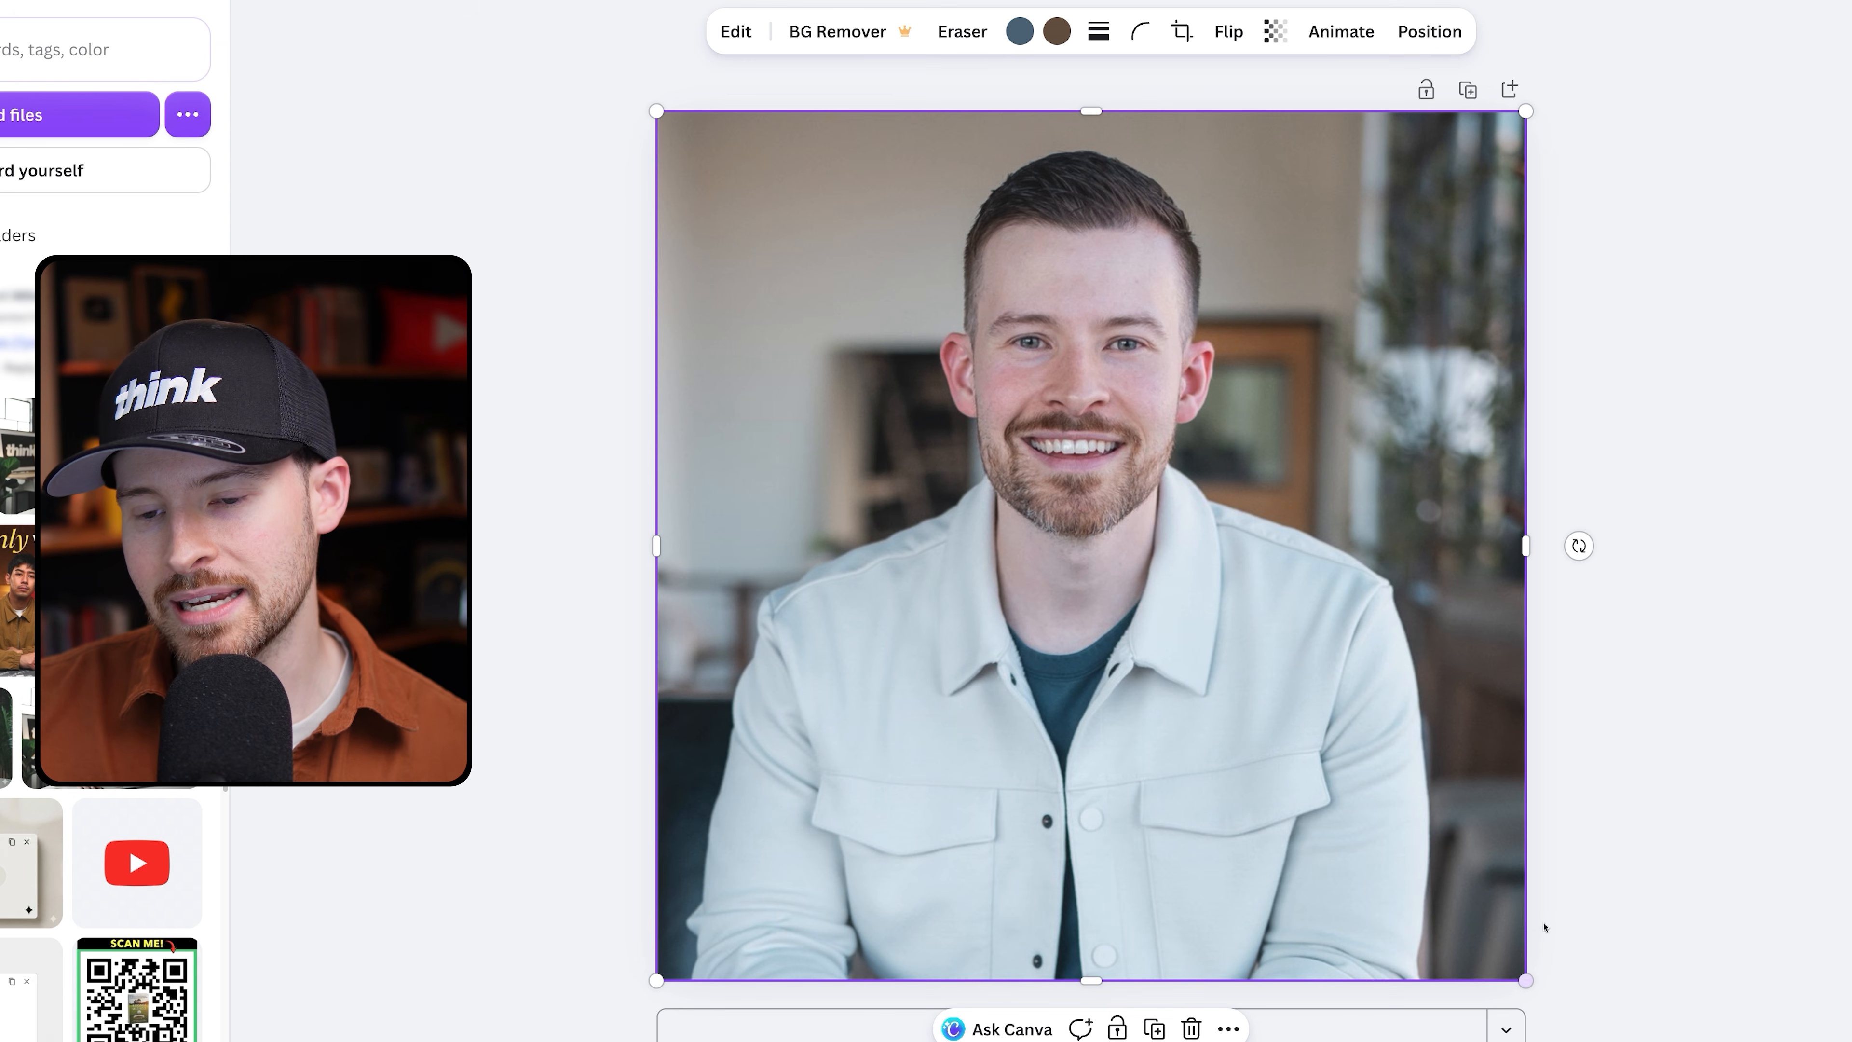
{"action": "left_click", "coordinate": [1629, 834]}
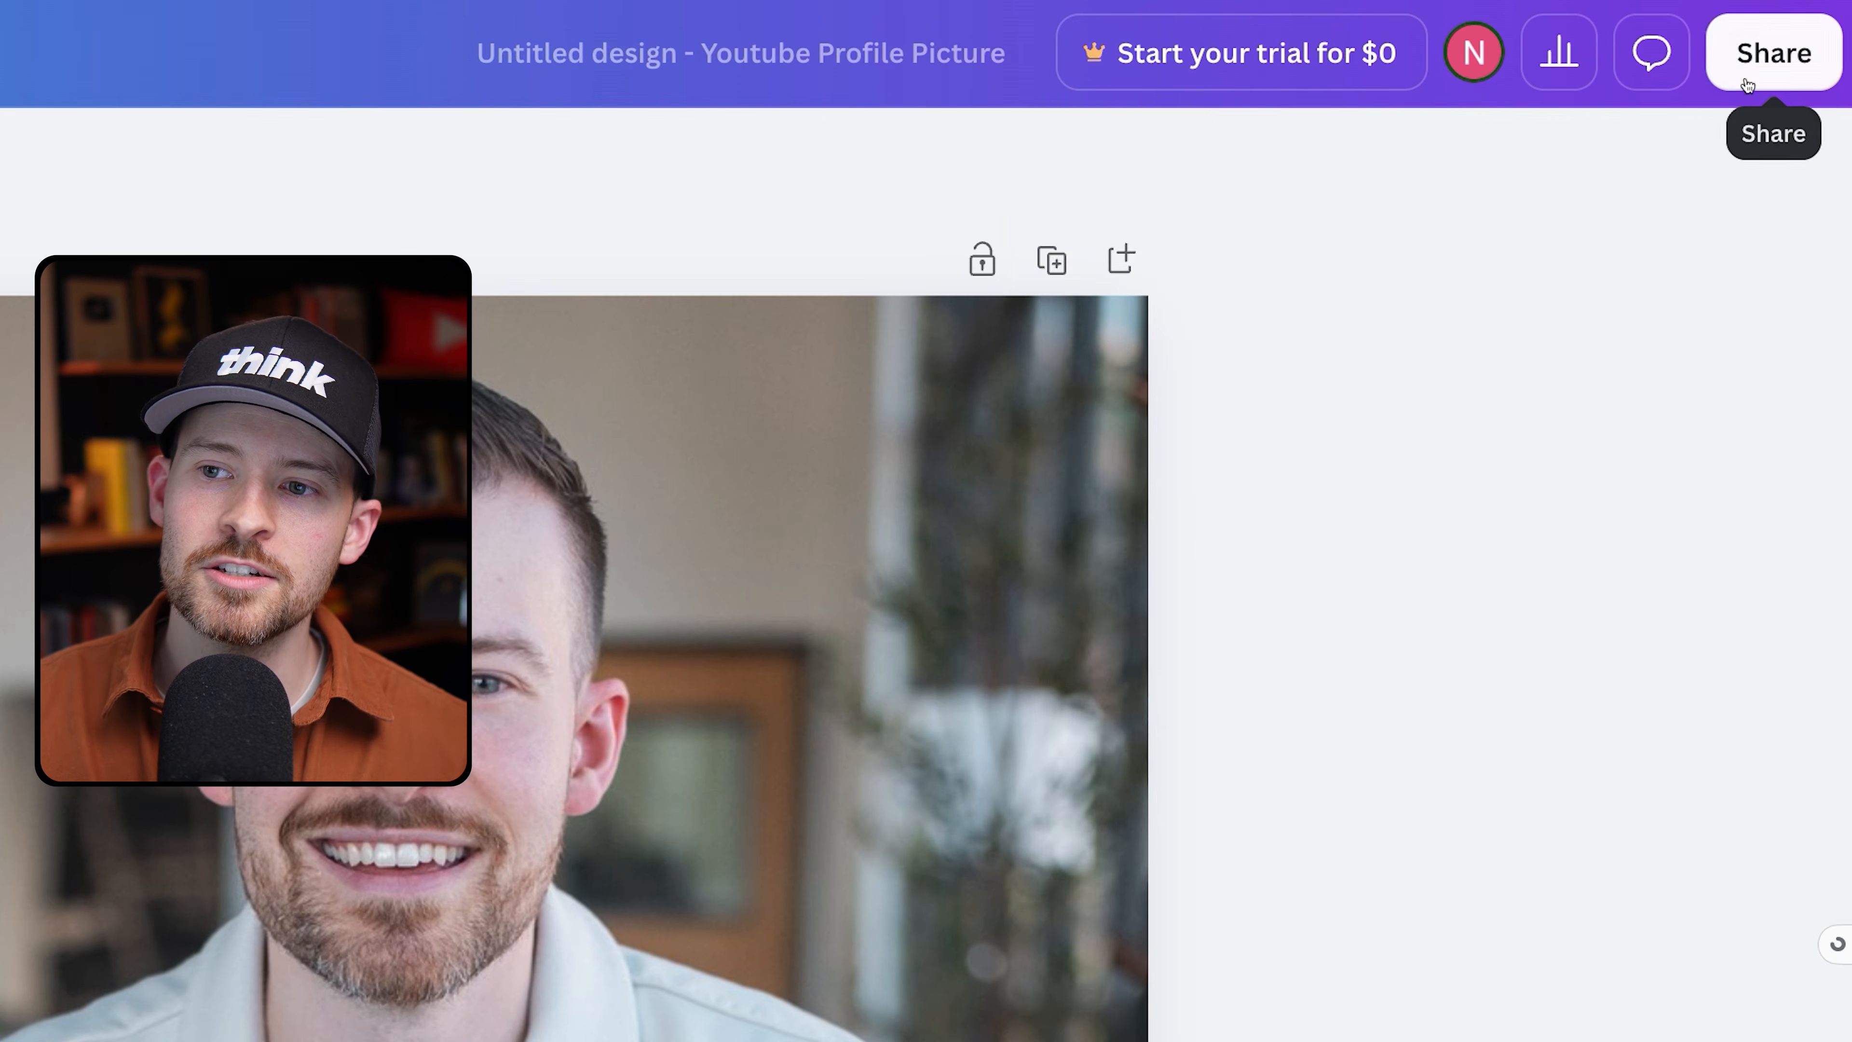
Download the design as a PNG at 800 × 800 px
{"action": "left_click", "coordinate": [1796, 94]}
{"action": "left_click", "coordinate": [1176, 887]}
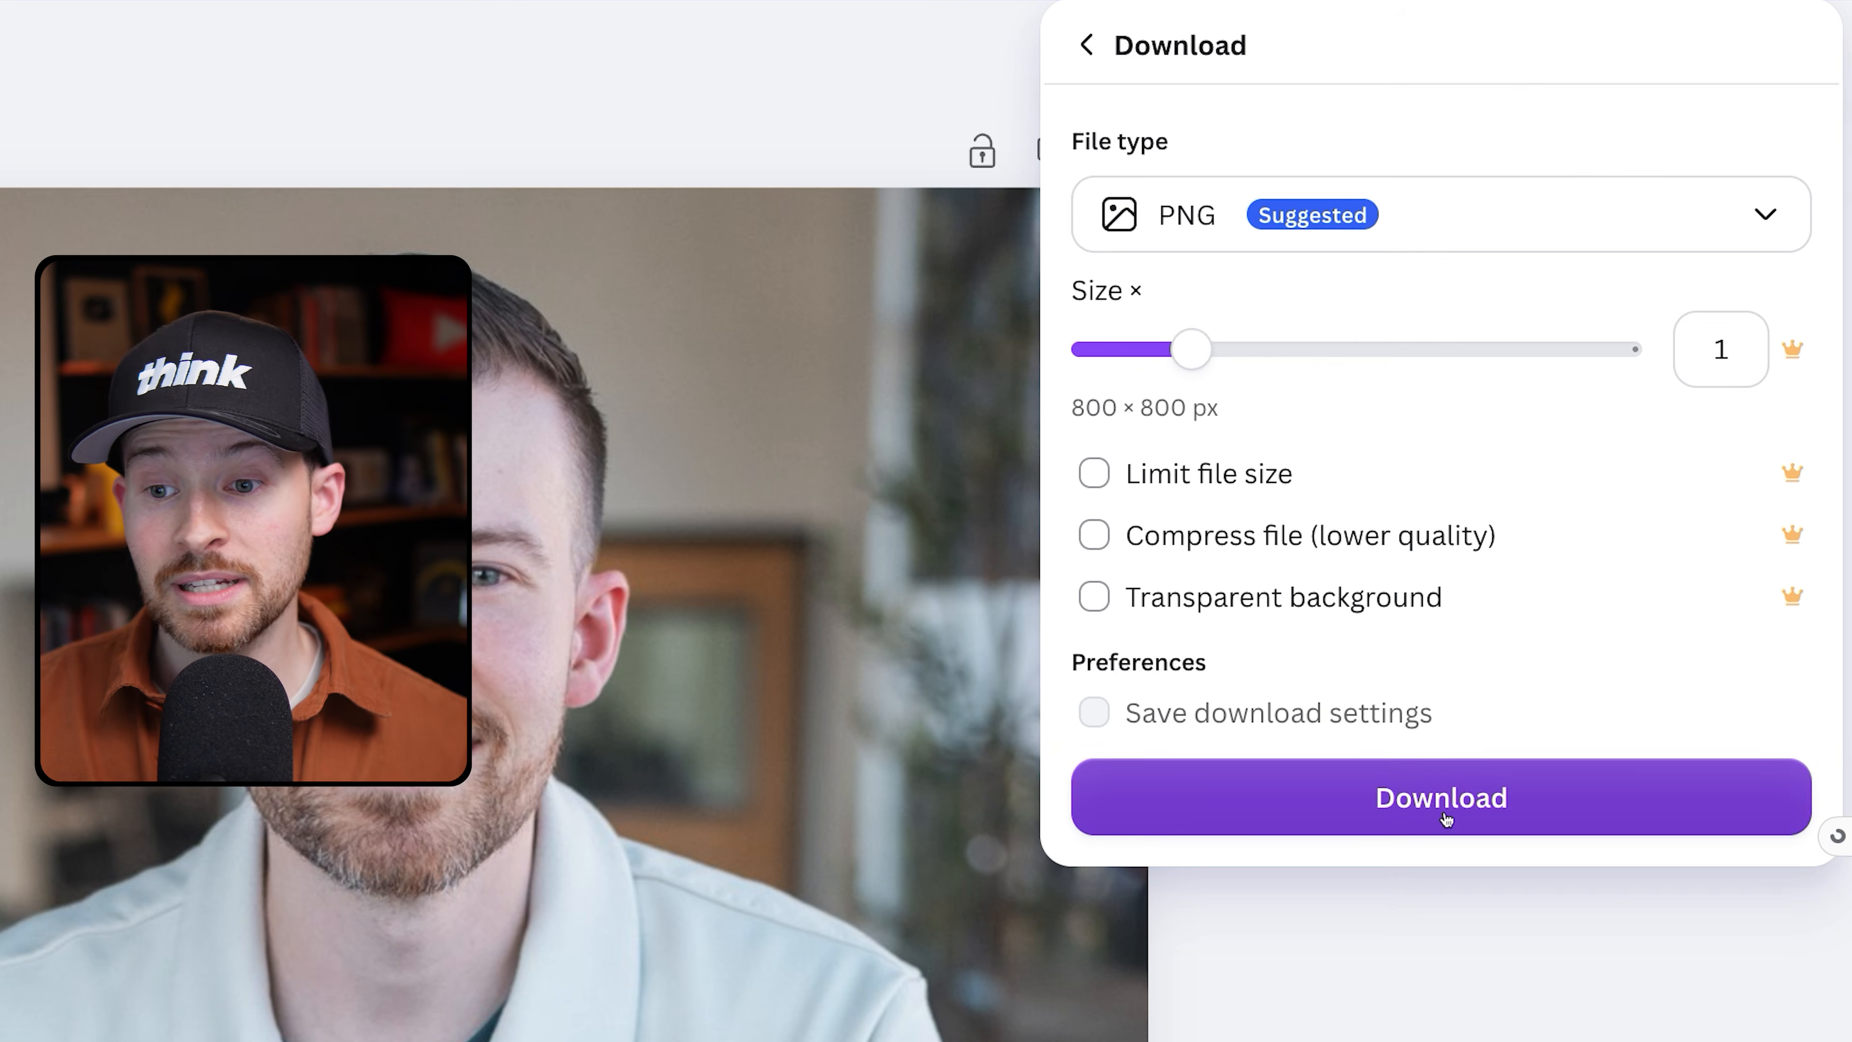
{"action": "left_click", "coordinate": [1443, 809]}
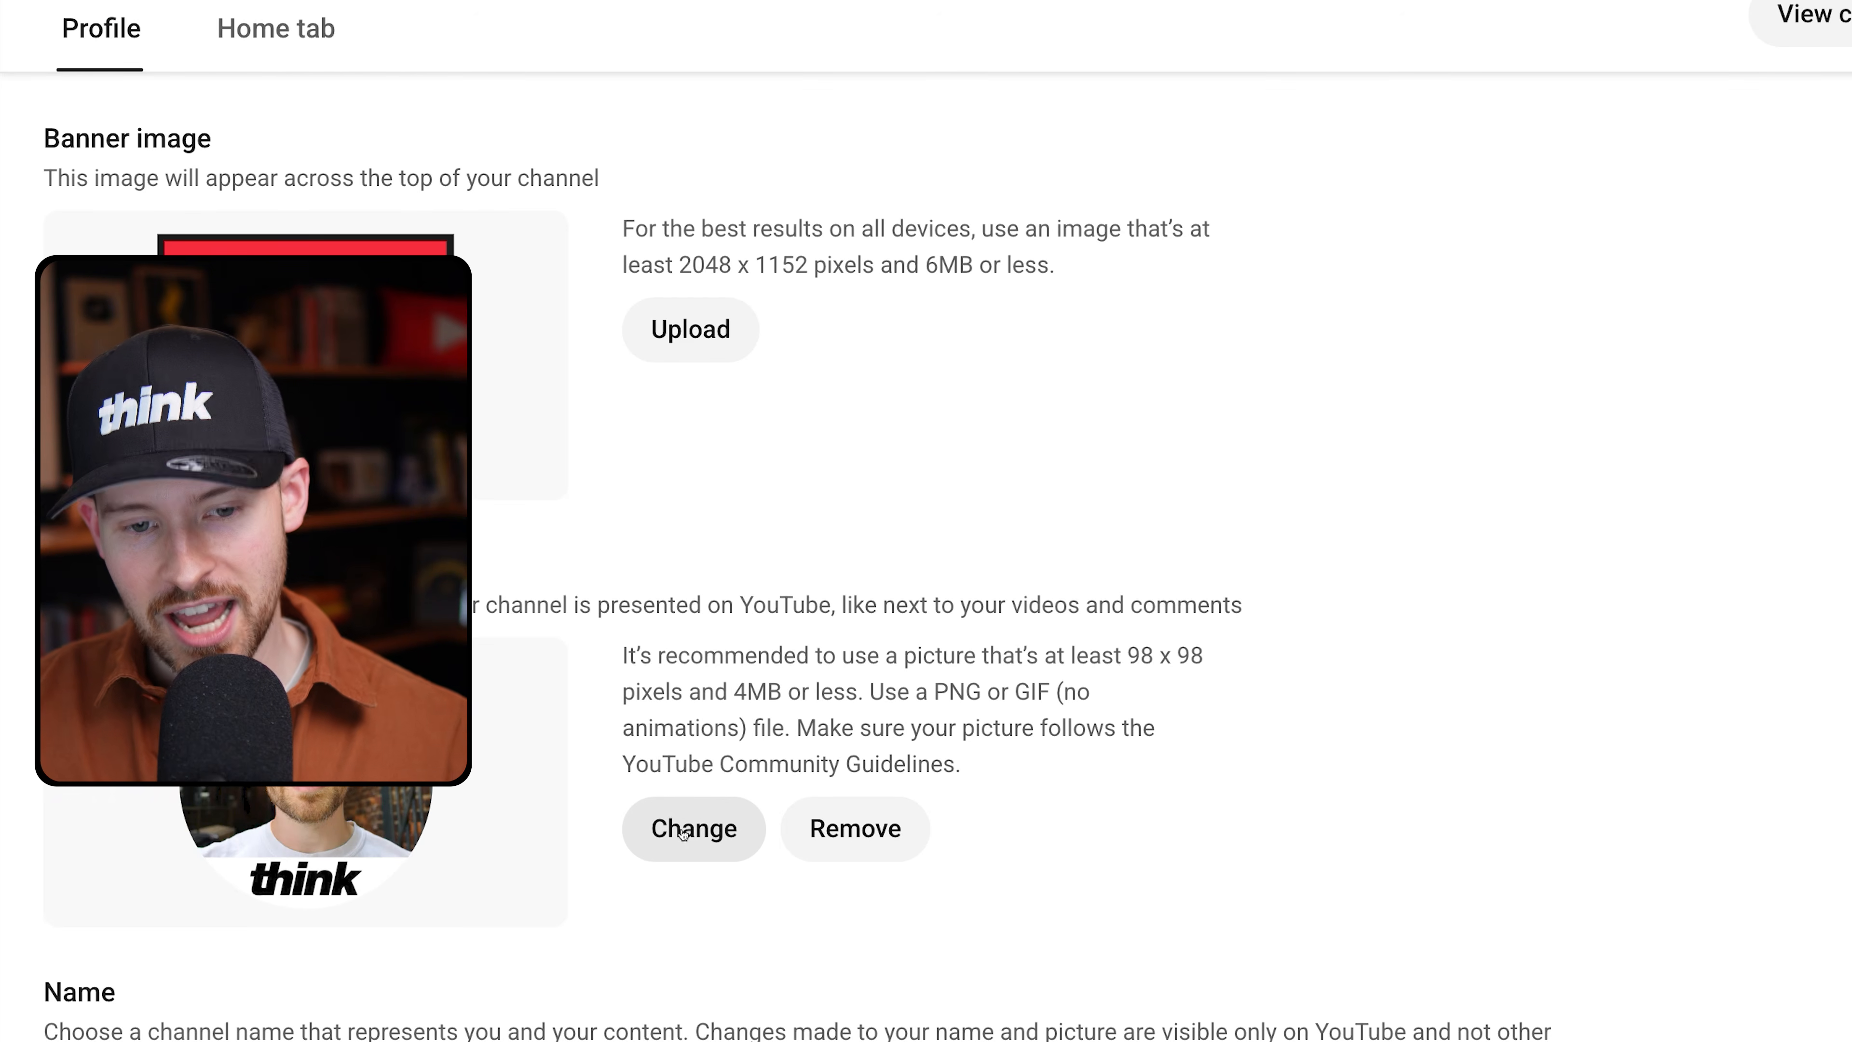
Switch to YouTube Studio, load Untitled design (1).png as the profile picture and crop it closely around the face and shoulders
{"action": "left_click", "coordinate": [683, 831]}
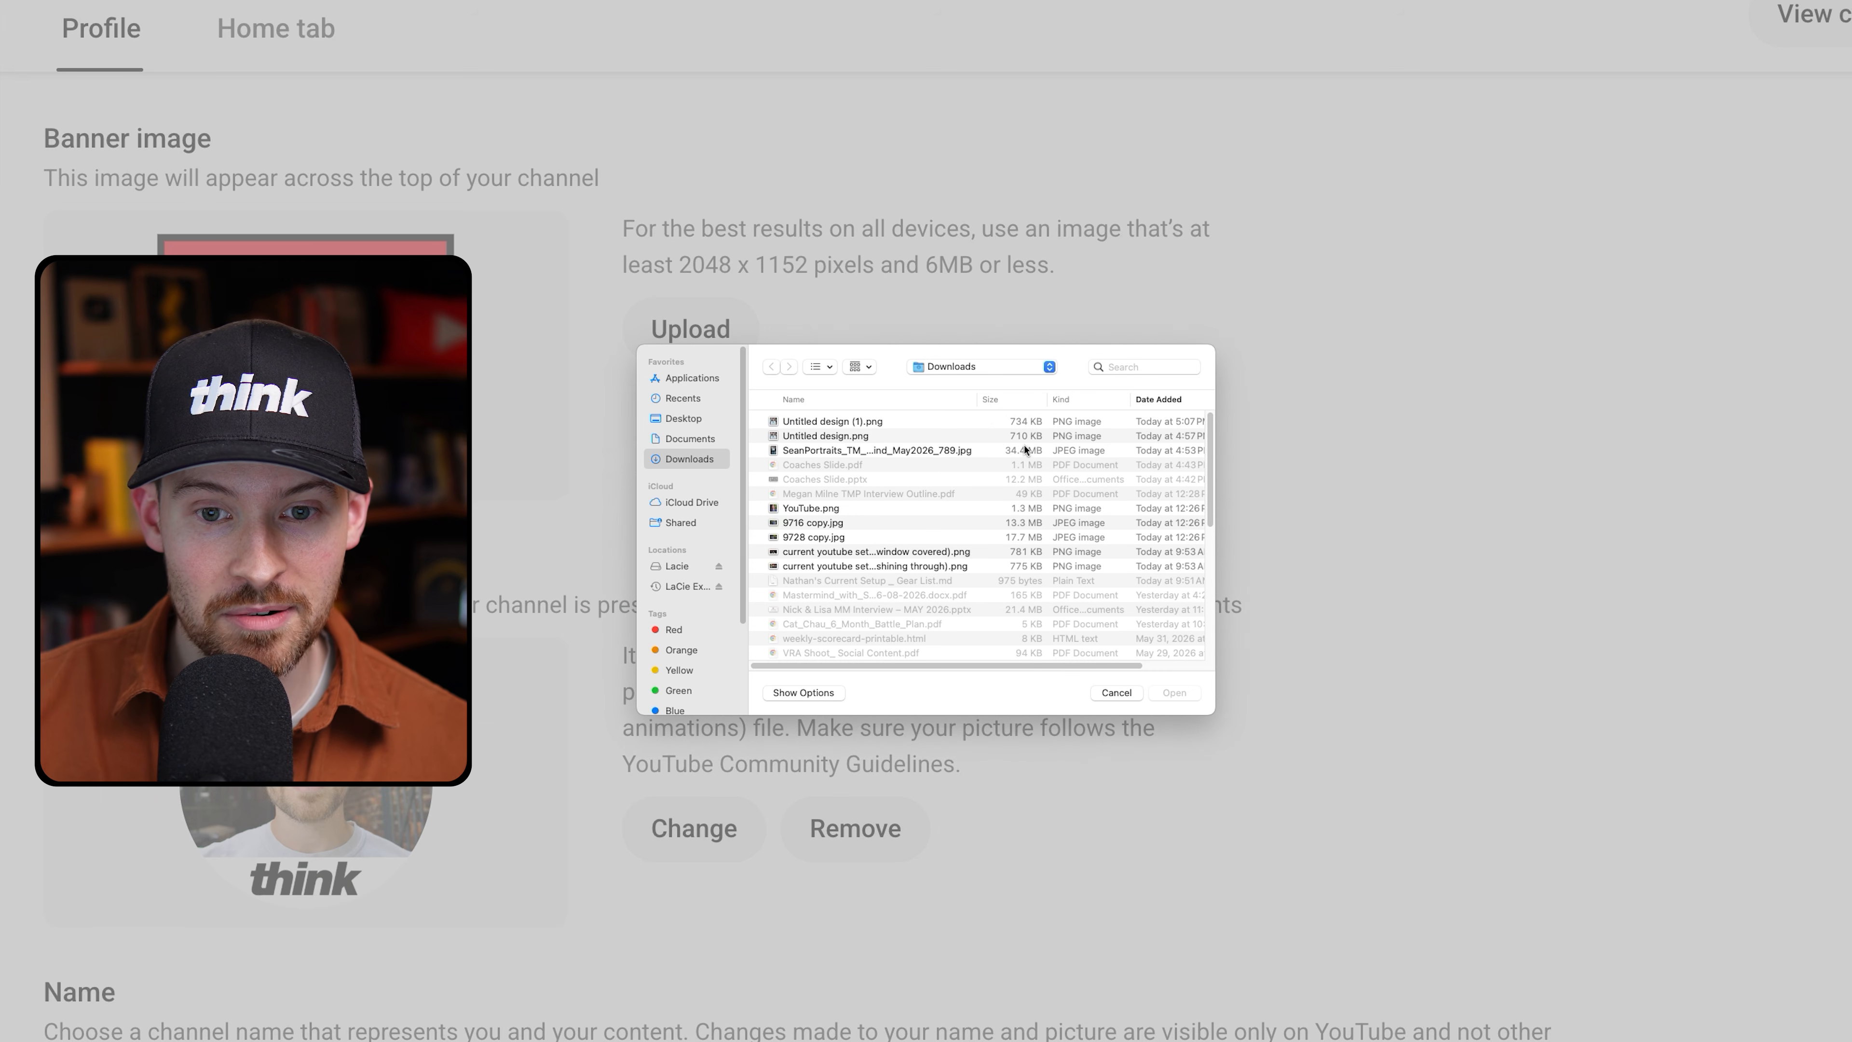
{"action": "double_click", "coordinate": [1021, 421]}
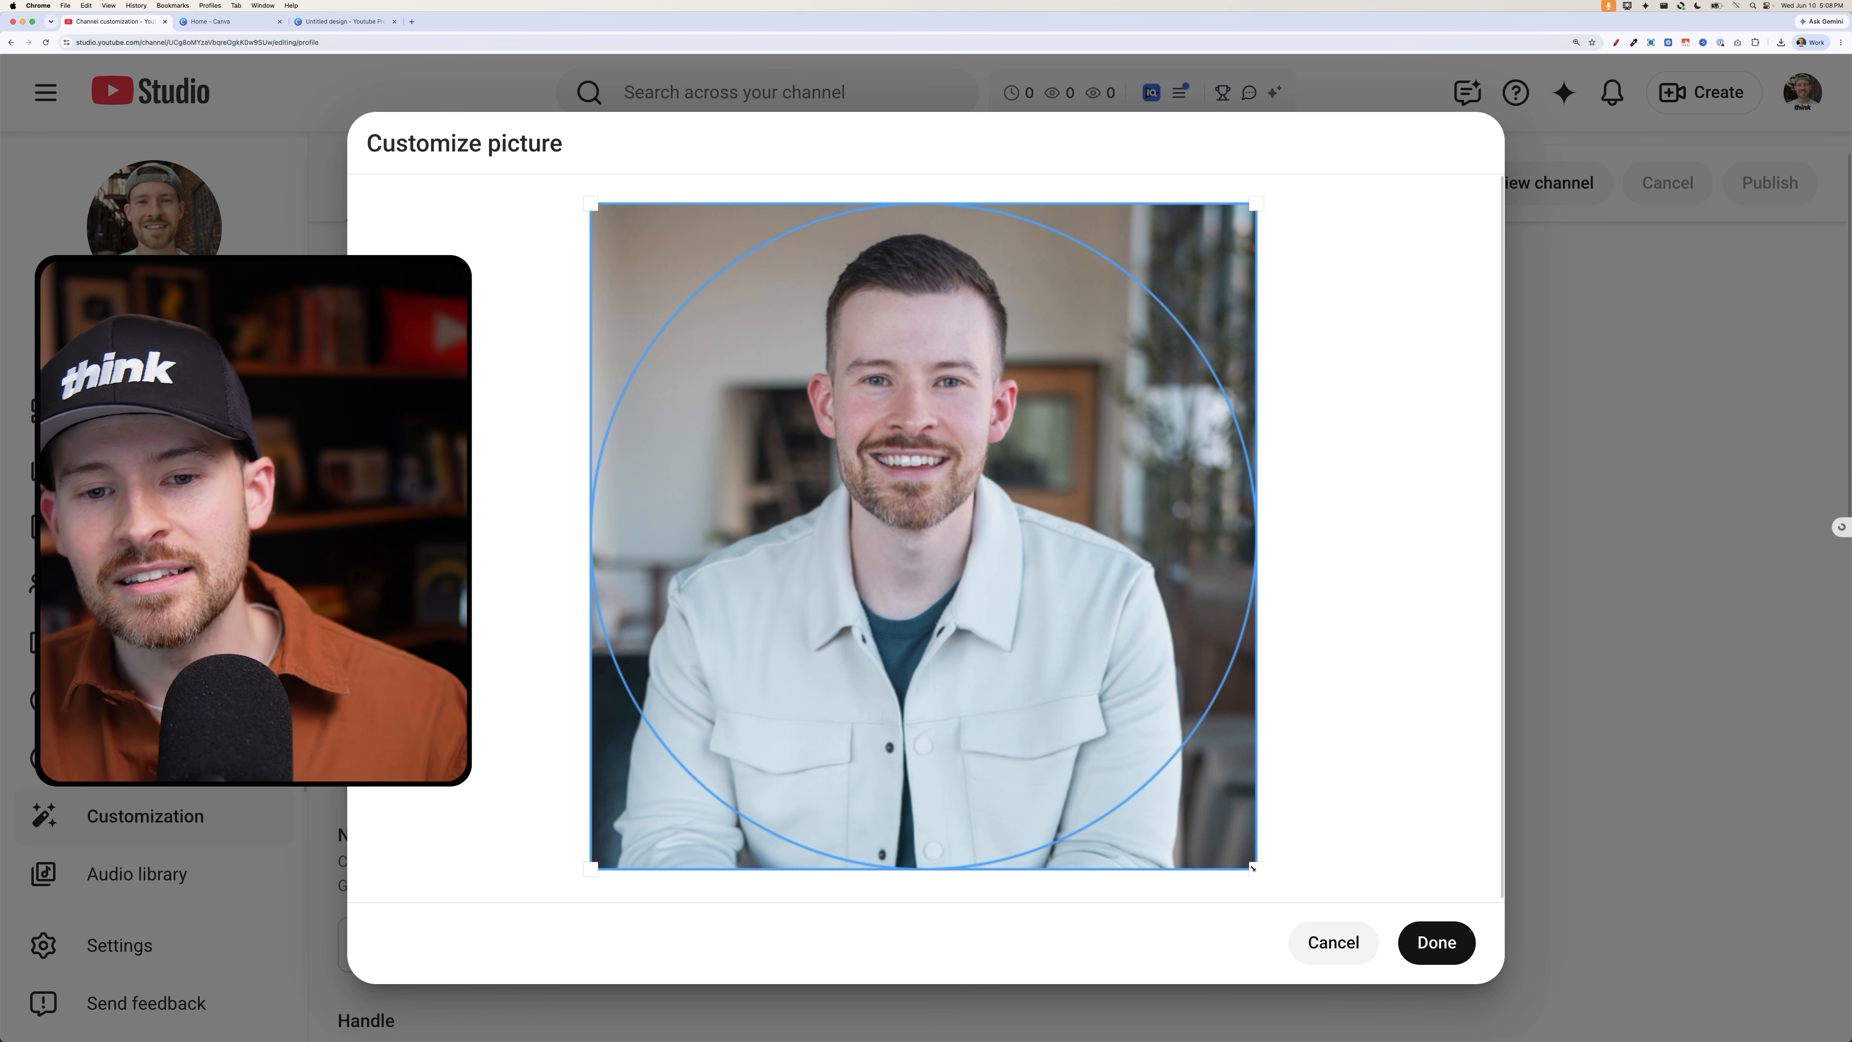
{"action": "left_click_drag", "start_coordinate": [1252, 866], "coordinate": [1019, 545]}
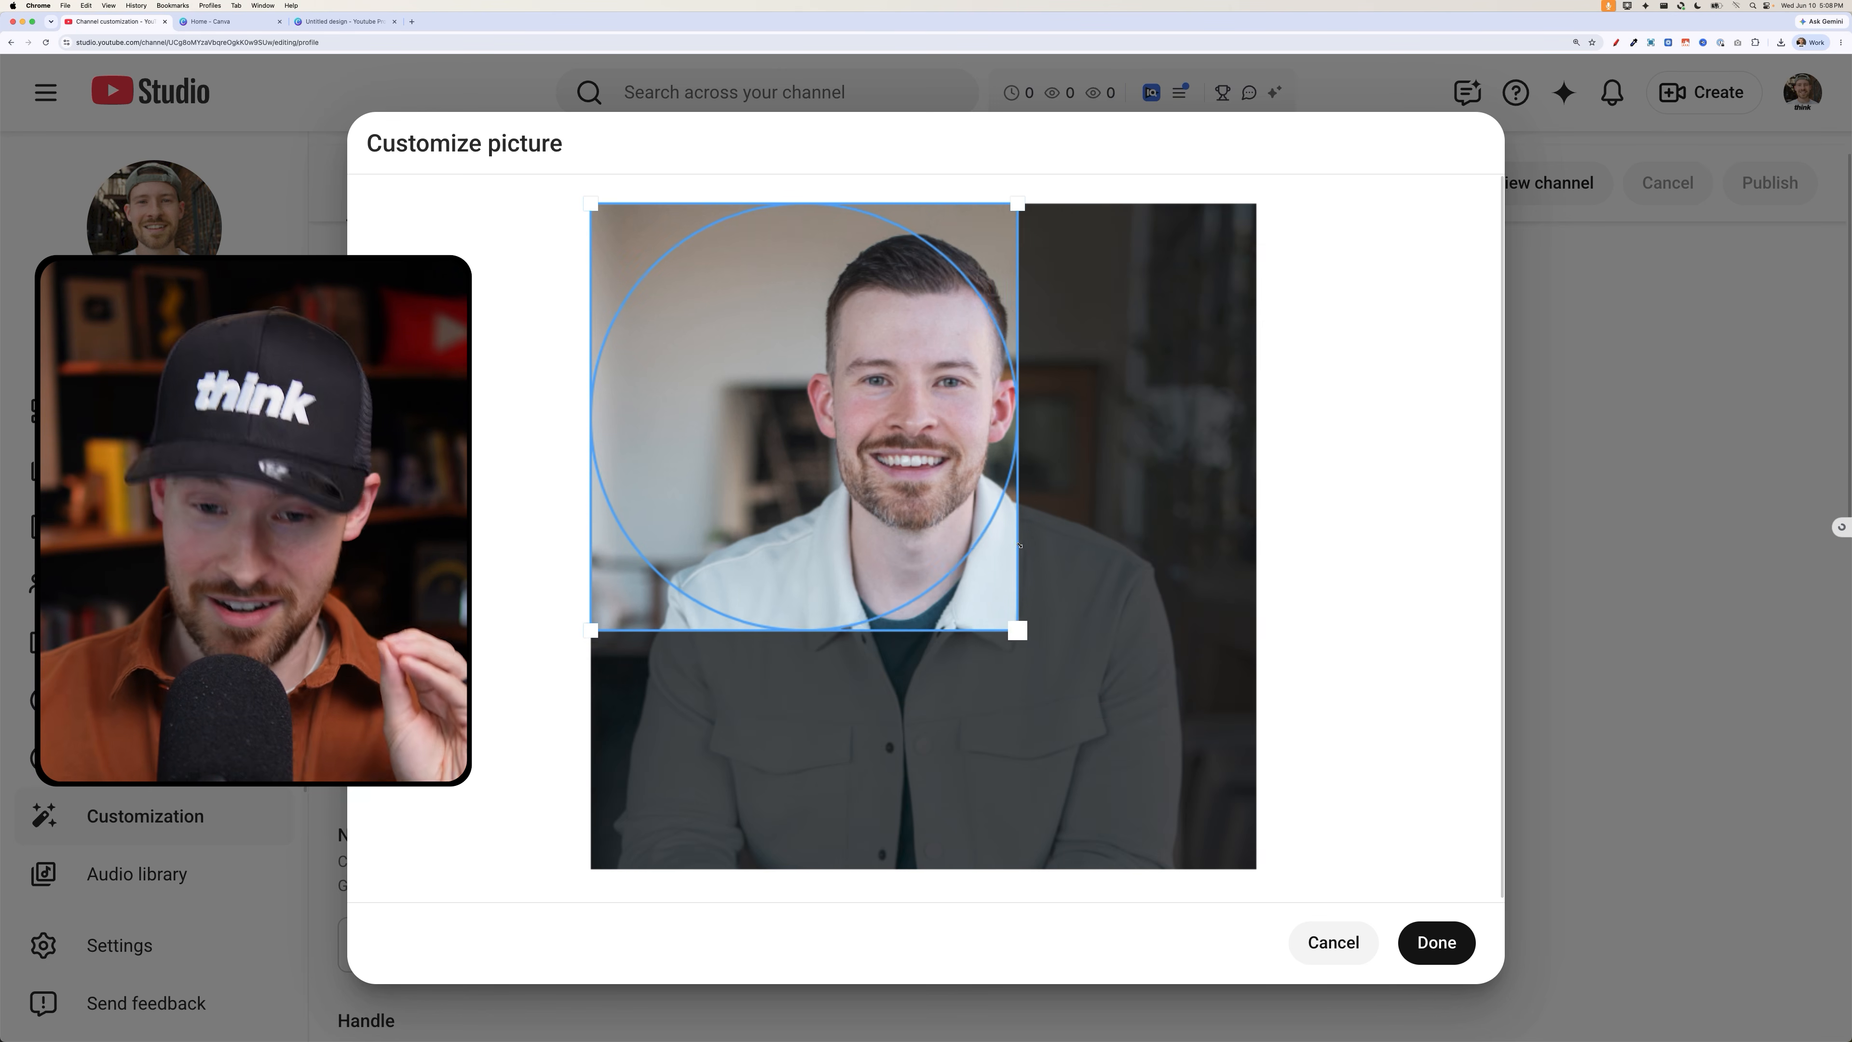
{"action": "left_click_drag", "start_coordinate": [860, 503], "coordinate": [965, 499]}
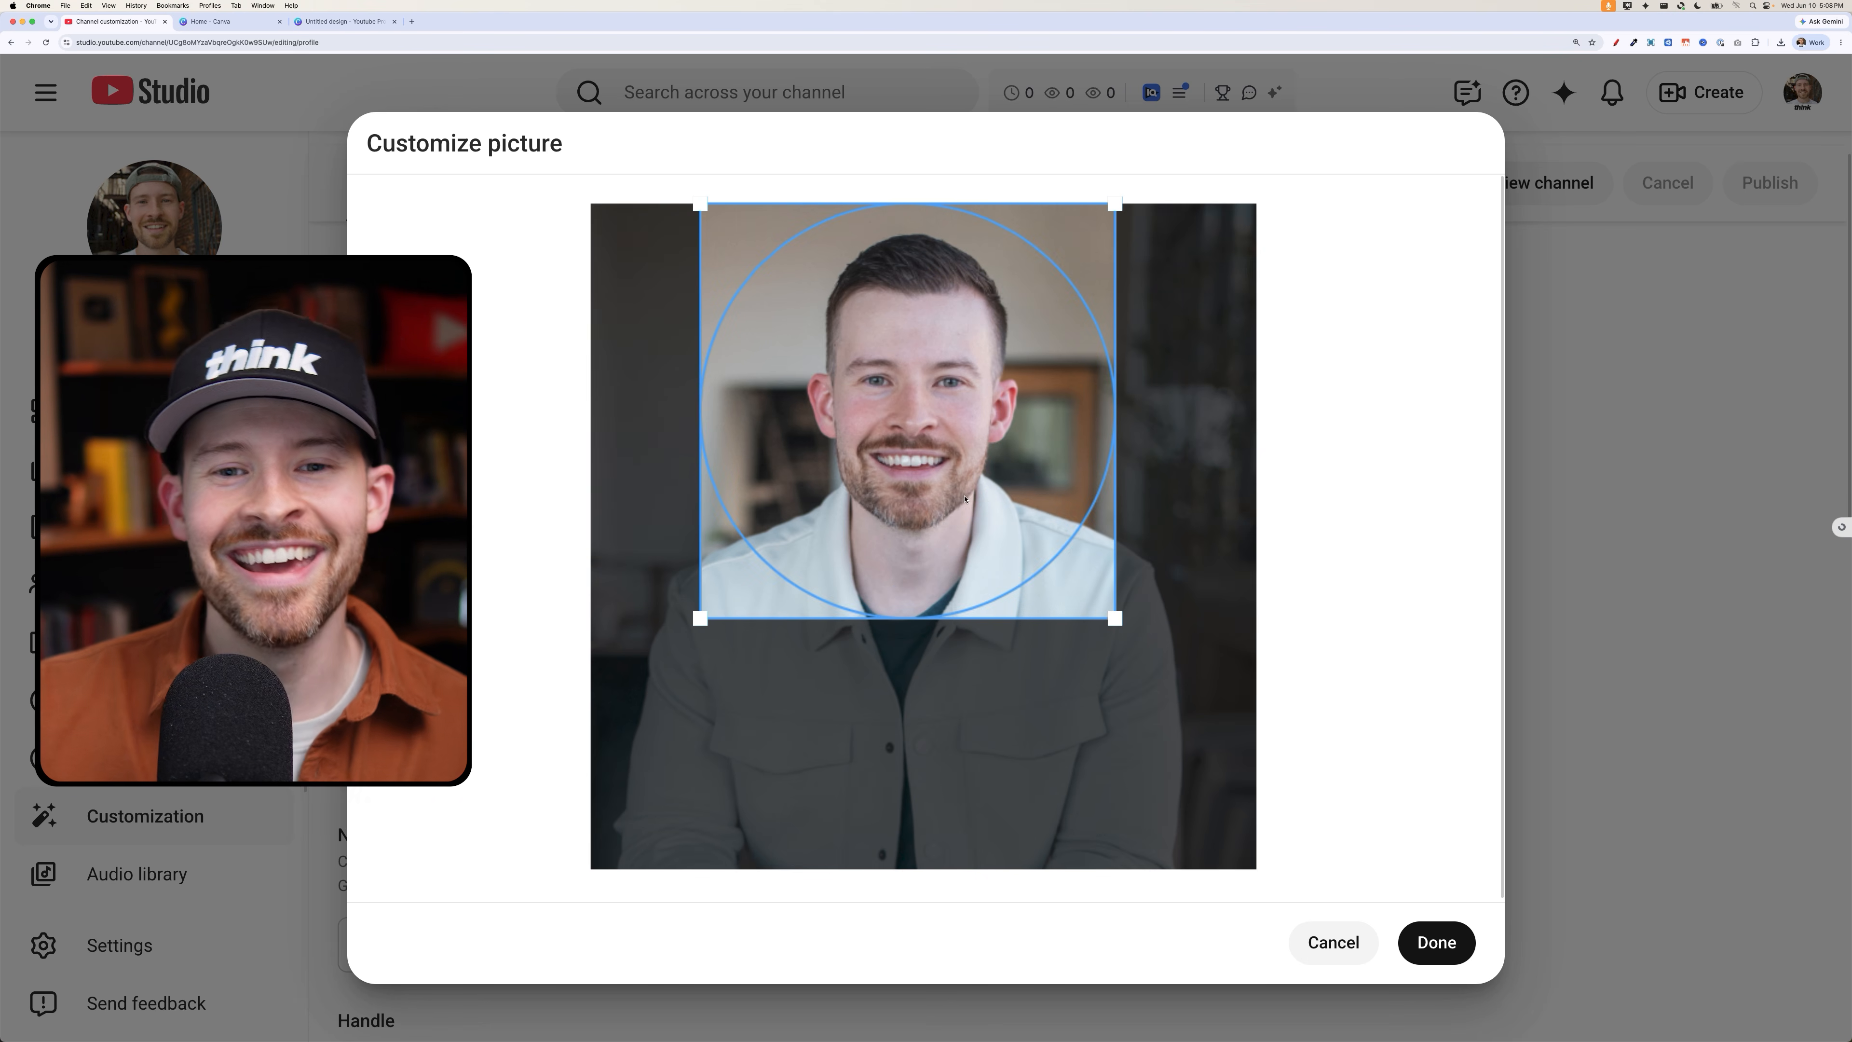
{"action": "left_click_drag", "start_coordinate": [1106, 608], "coordinate": [1045, 559]}
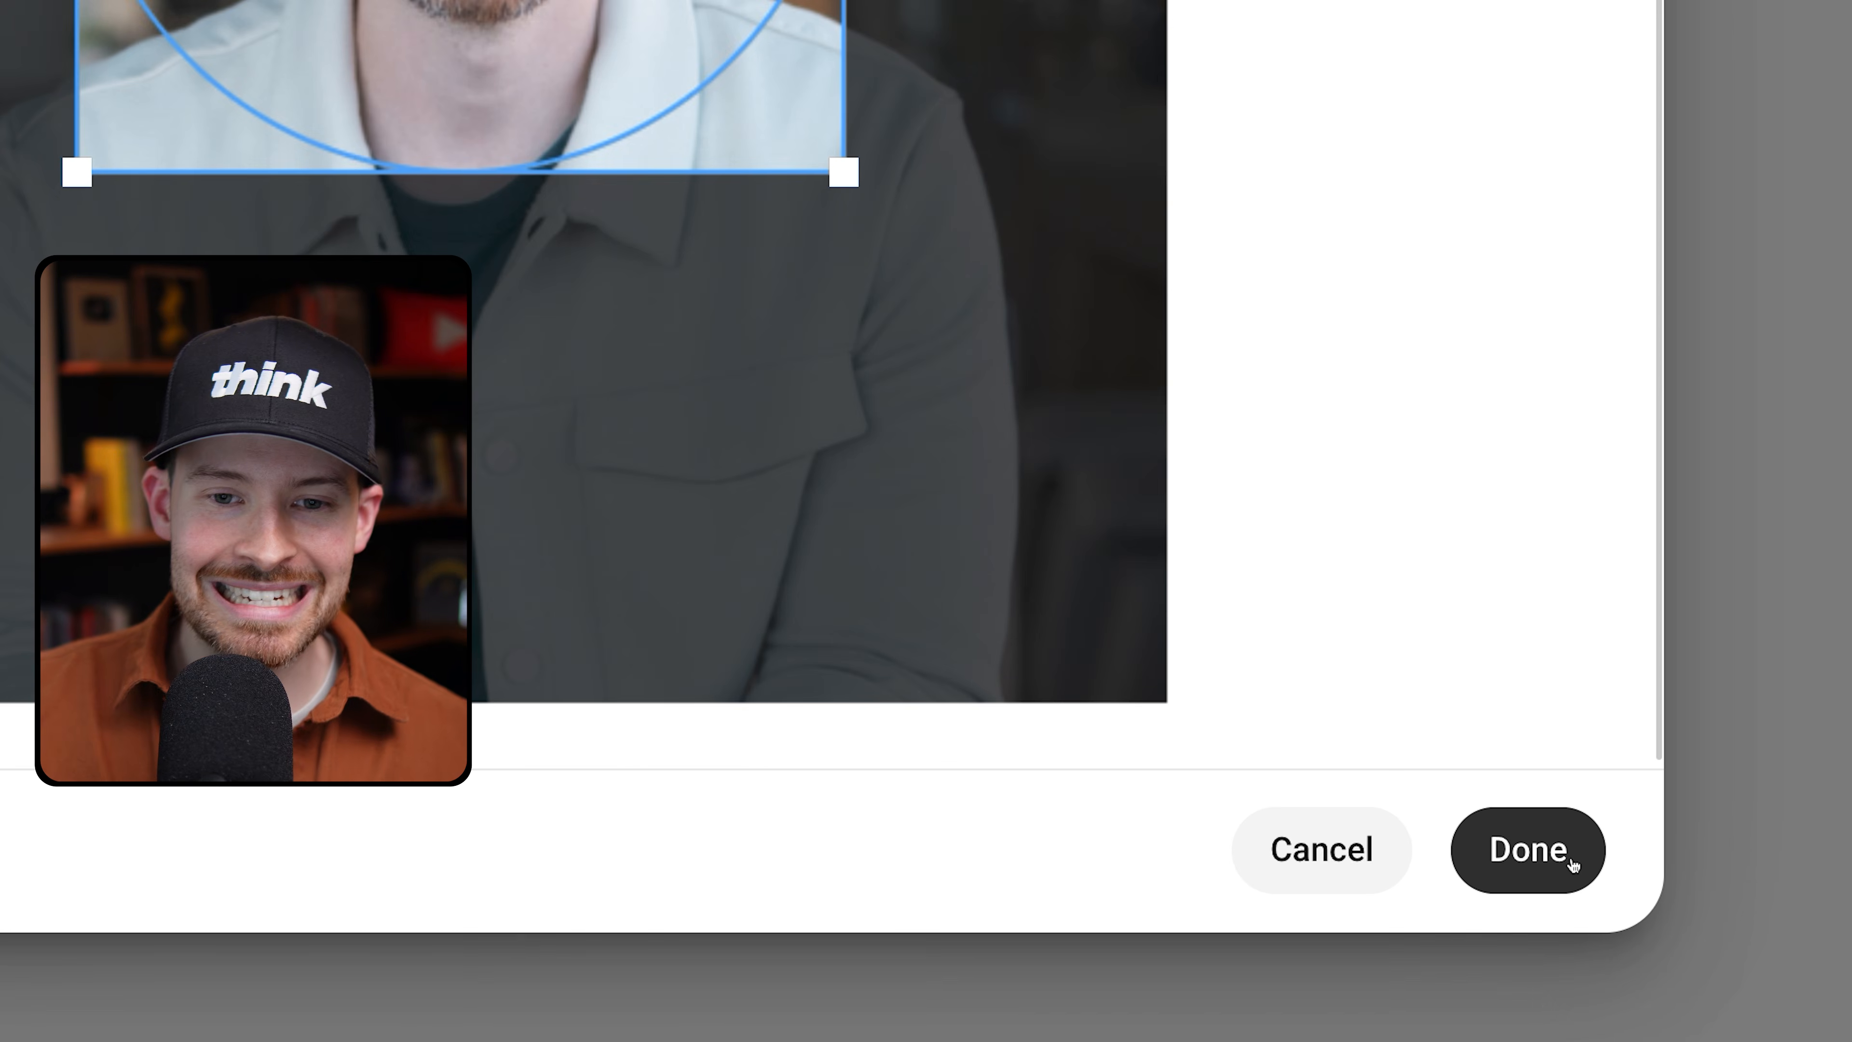
{"action": "left_click", "coordinate": [1458, 946]}
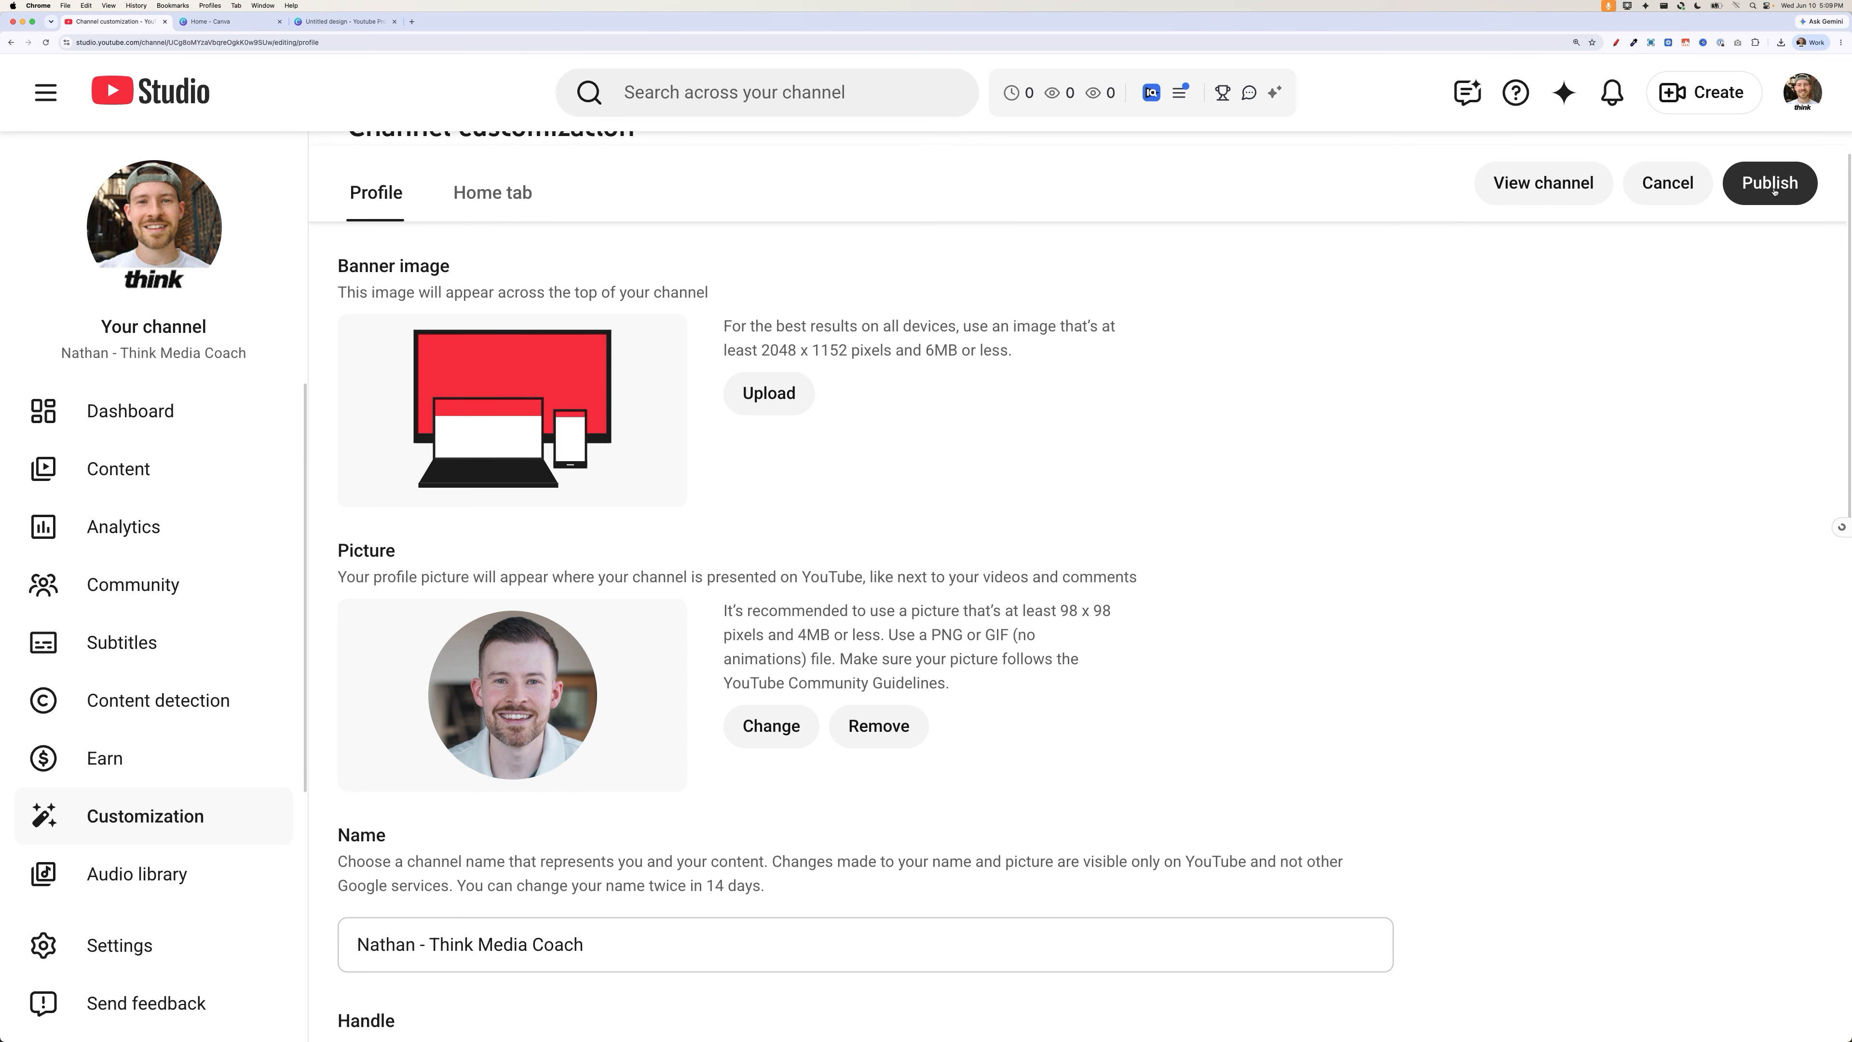
Publish the channel's new profile picture
{"action": "left_click", "coordinate": [1774, 191]}
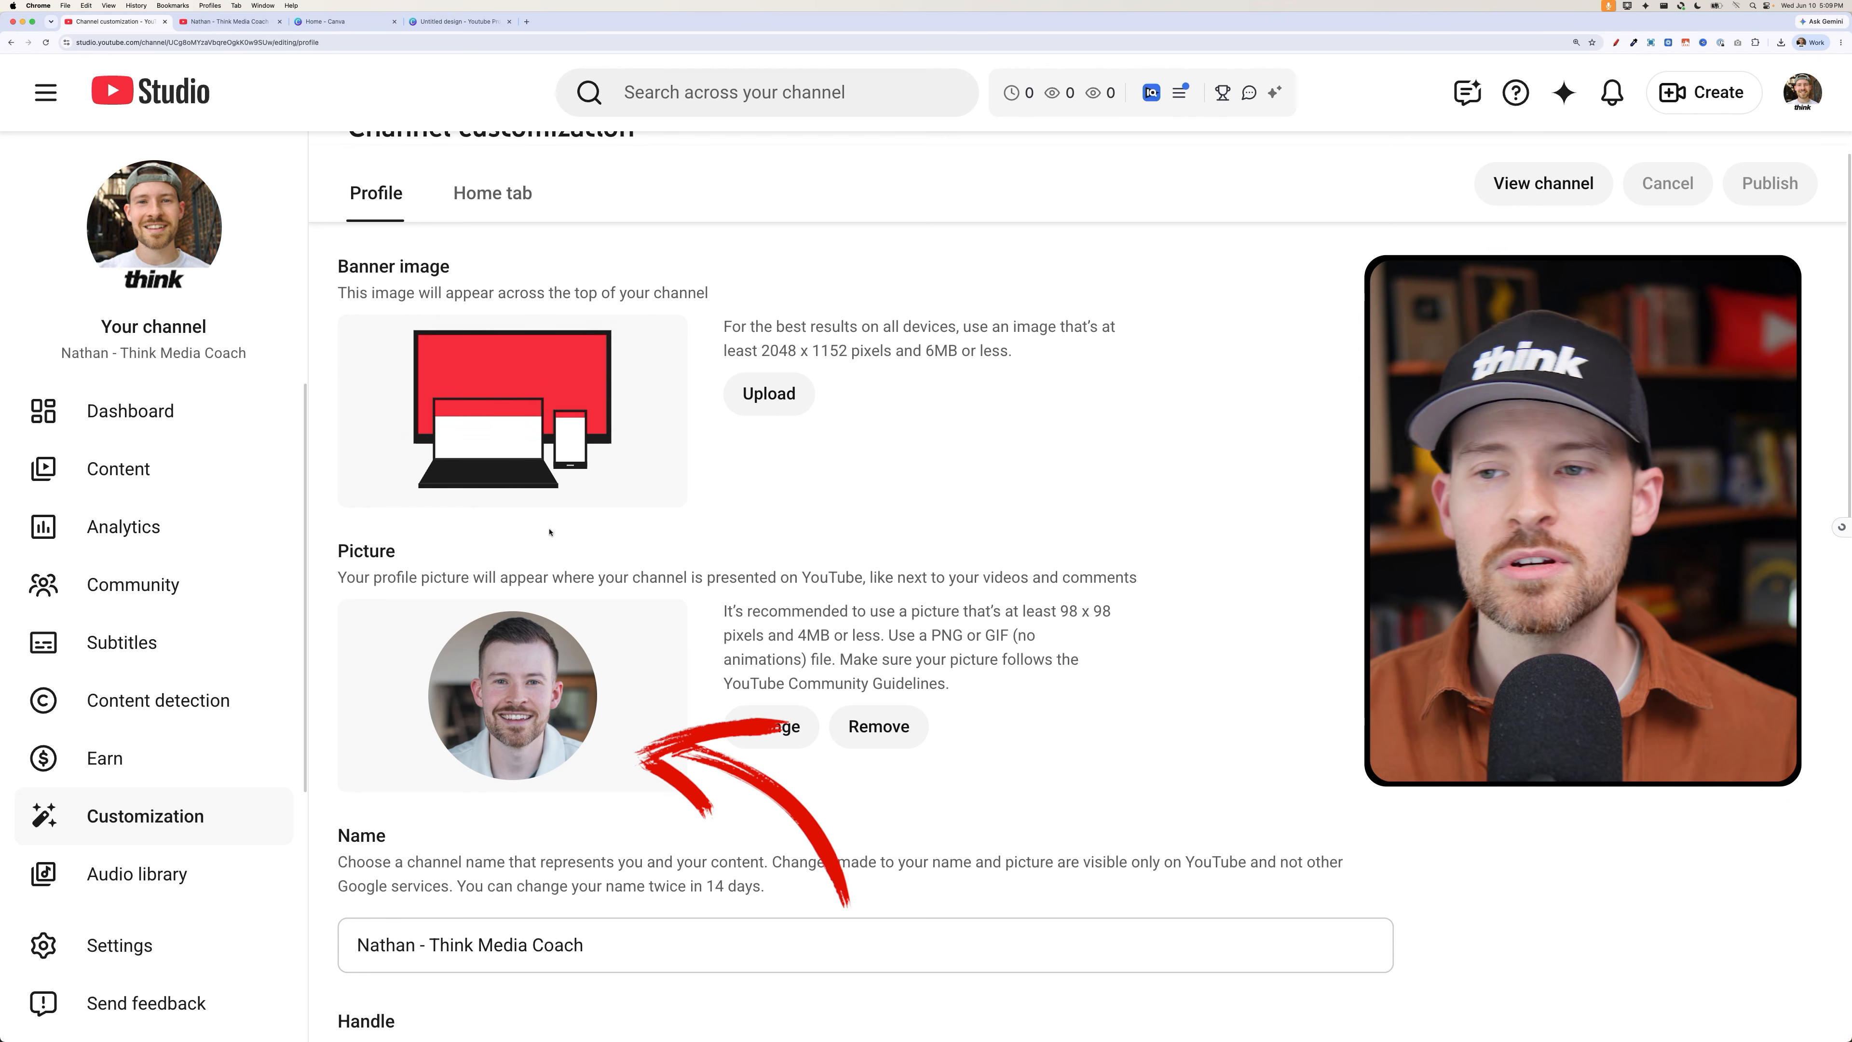
{"action": "scroll", "coordinate": [623, 503], "scroll_direction": "up", "scroll_amount": 1}
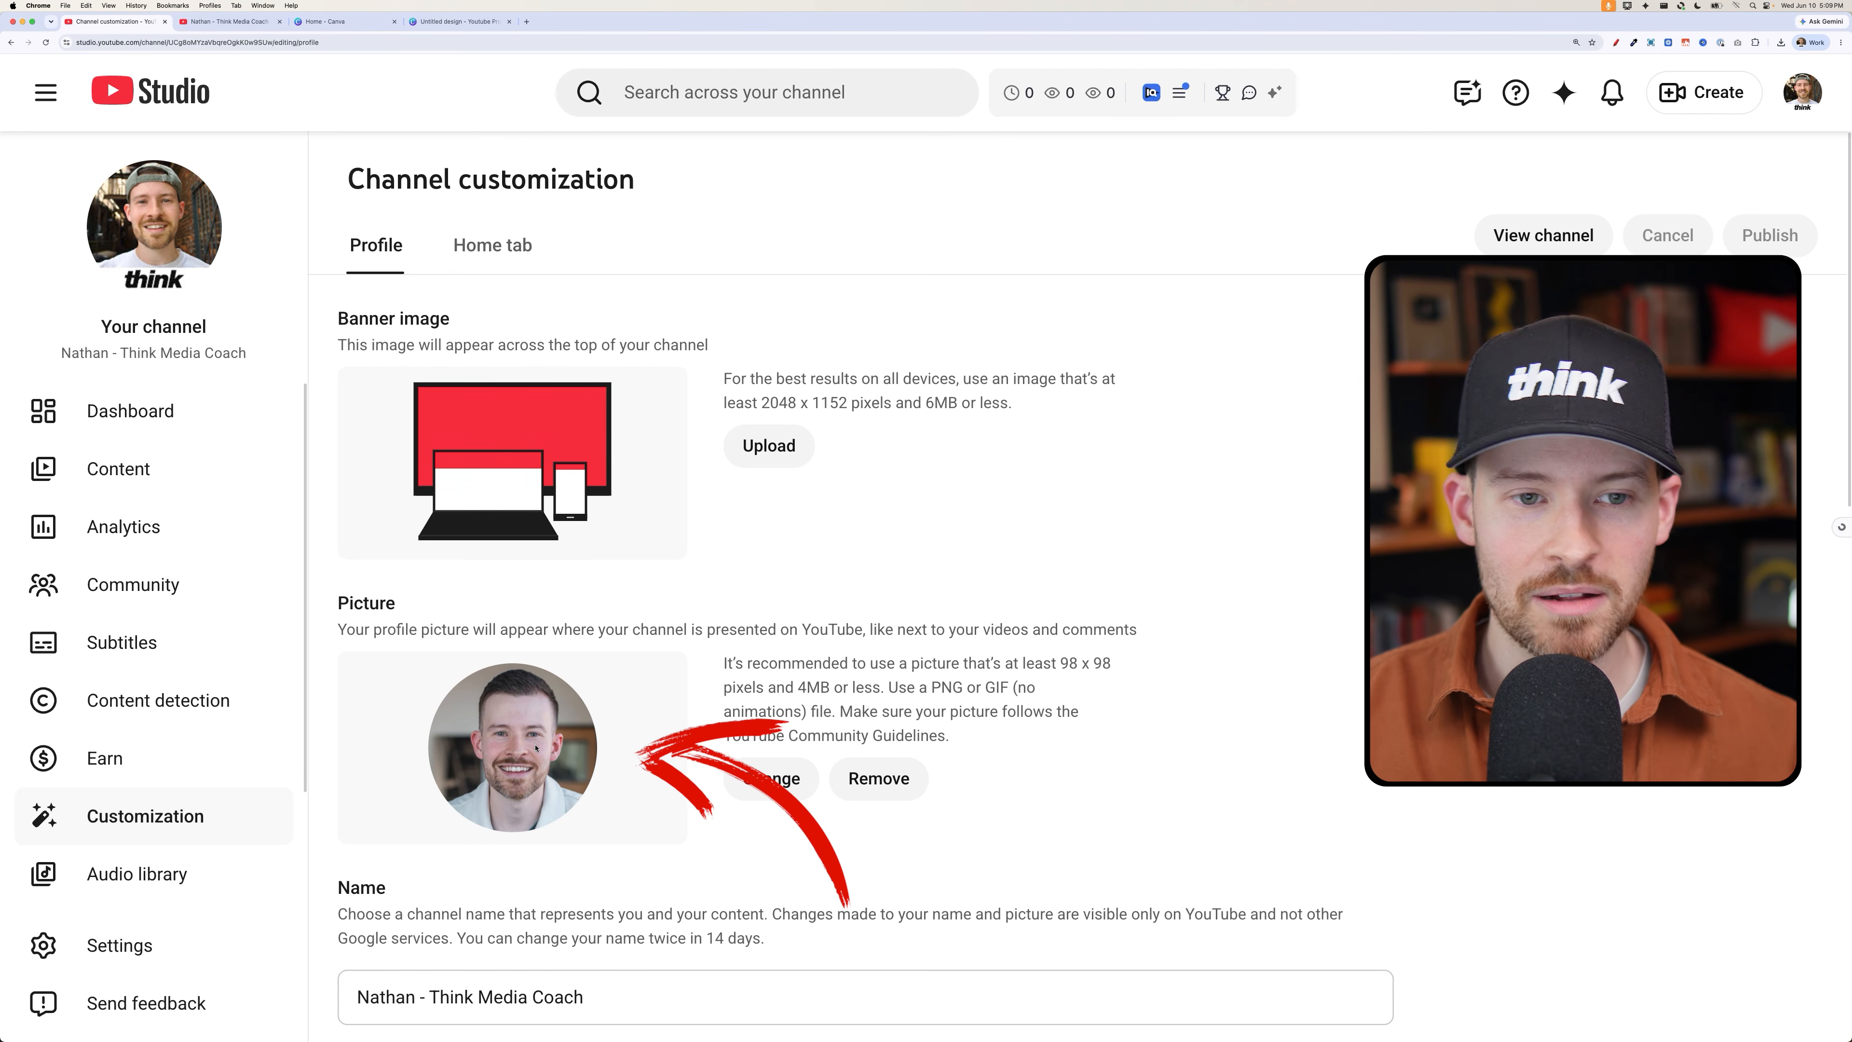